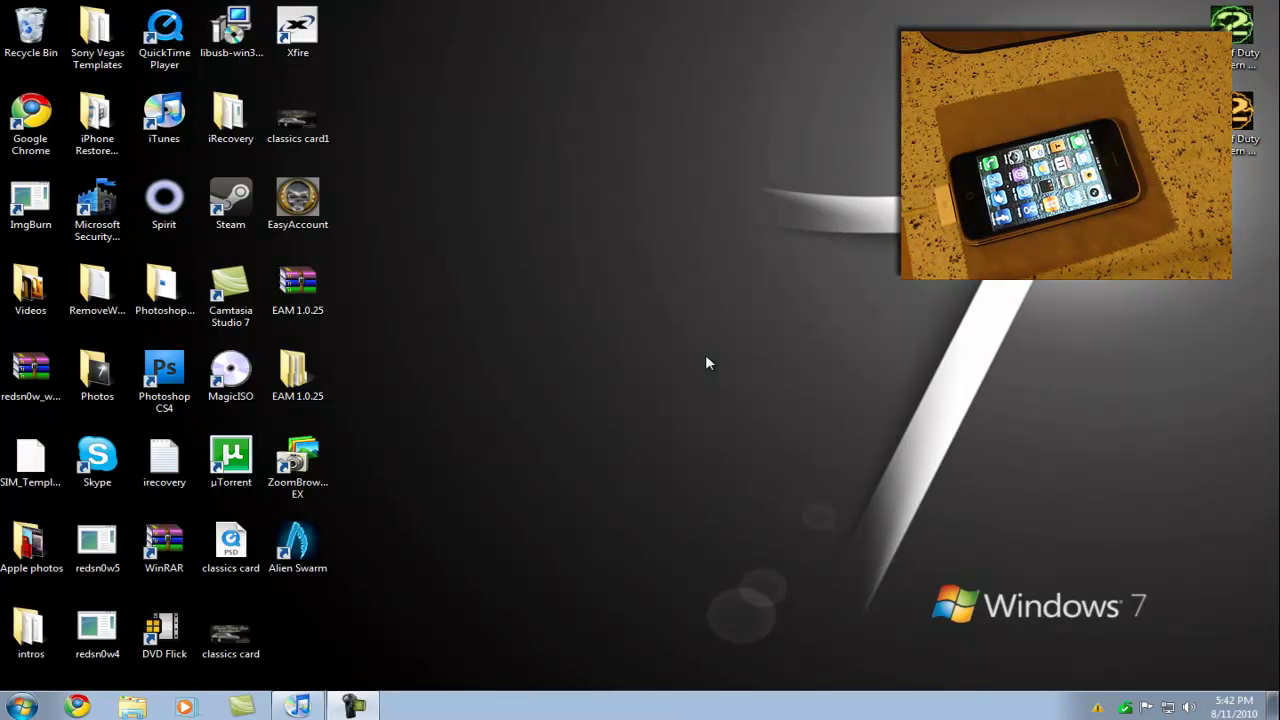
# Start restoring the connected iPhone in iTunes from the firmware file iPhone1,2_3.1.2_7D11_Restore
pyautogui.click(297, 706)
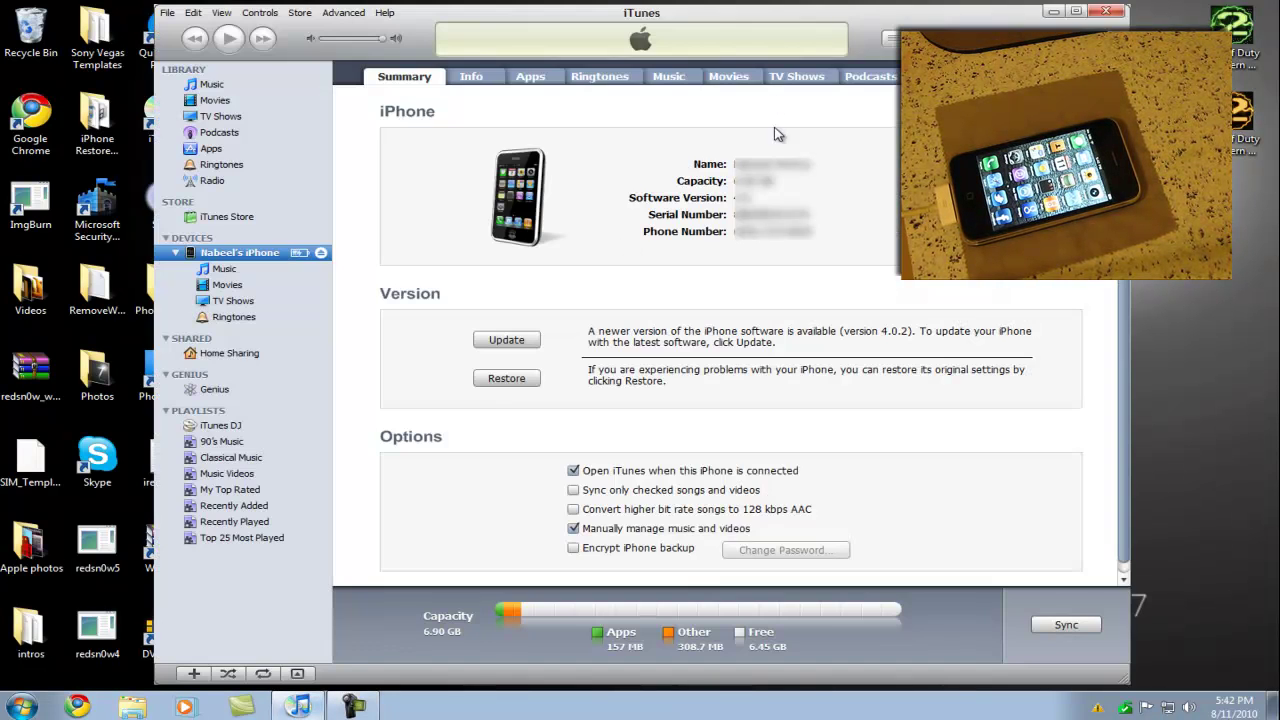
pyautogui.moveTo(862, 24); pyautogui.dragTo(857, 27)
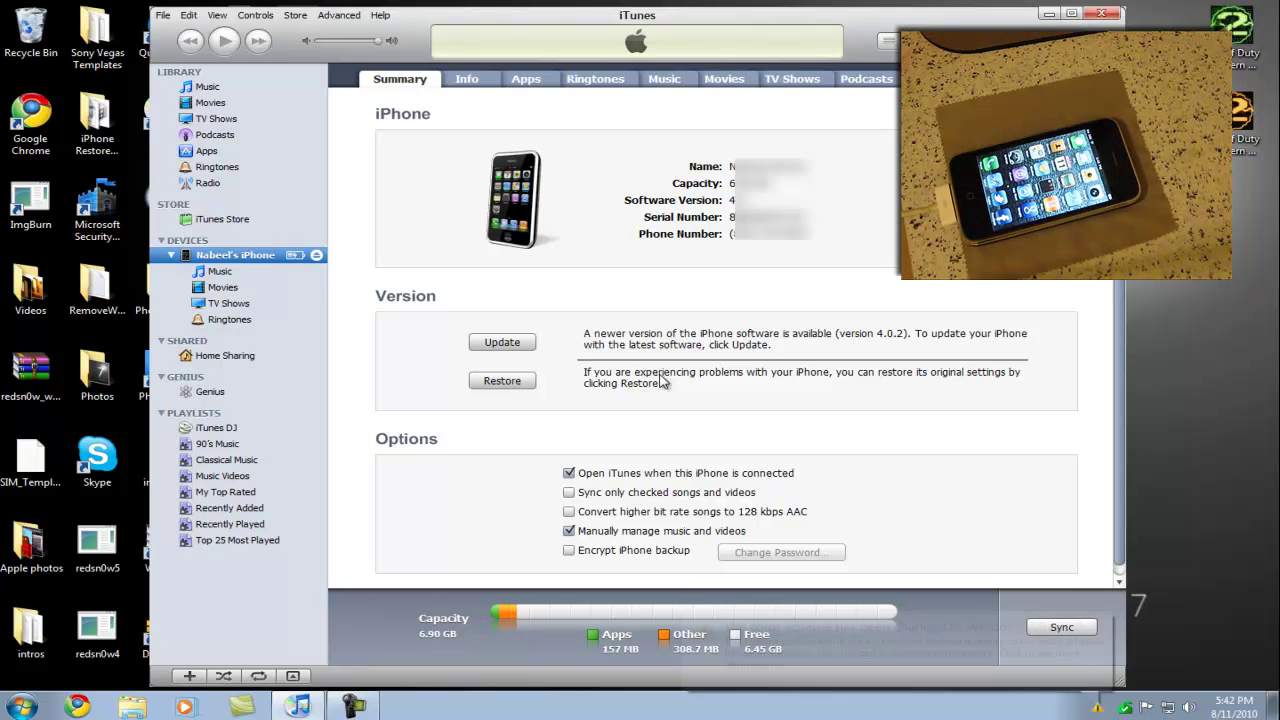
pyautogui.keyDown('shift'); pyautogui.click(528, 381); pyautogui.keyUp('shift')
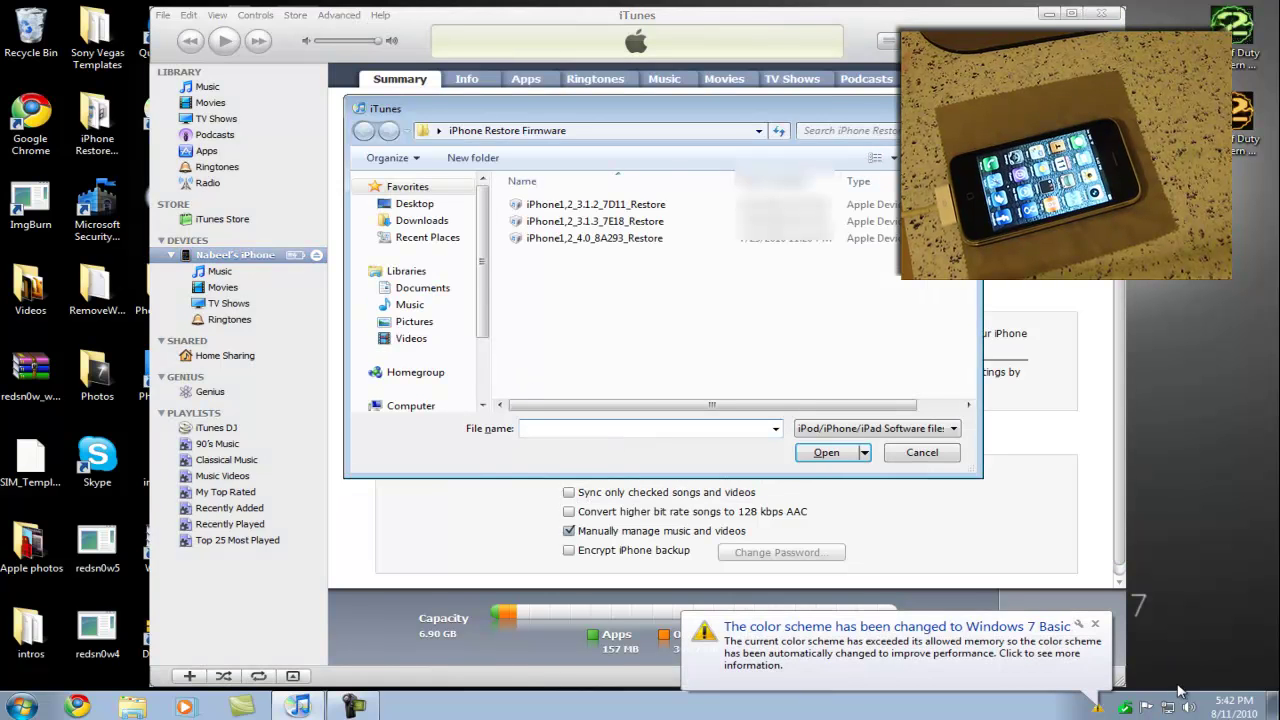
pyautogui.click(1095, 624)
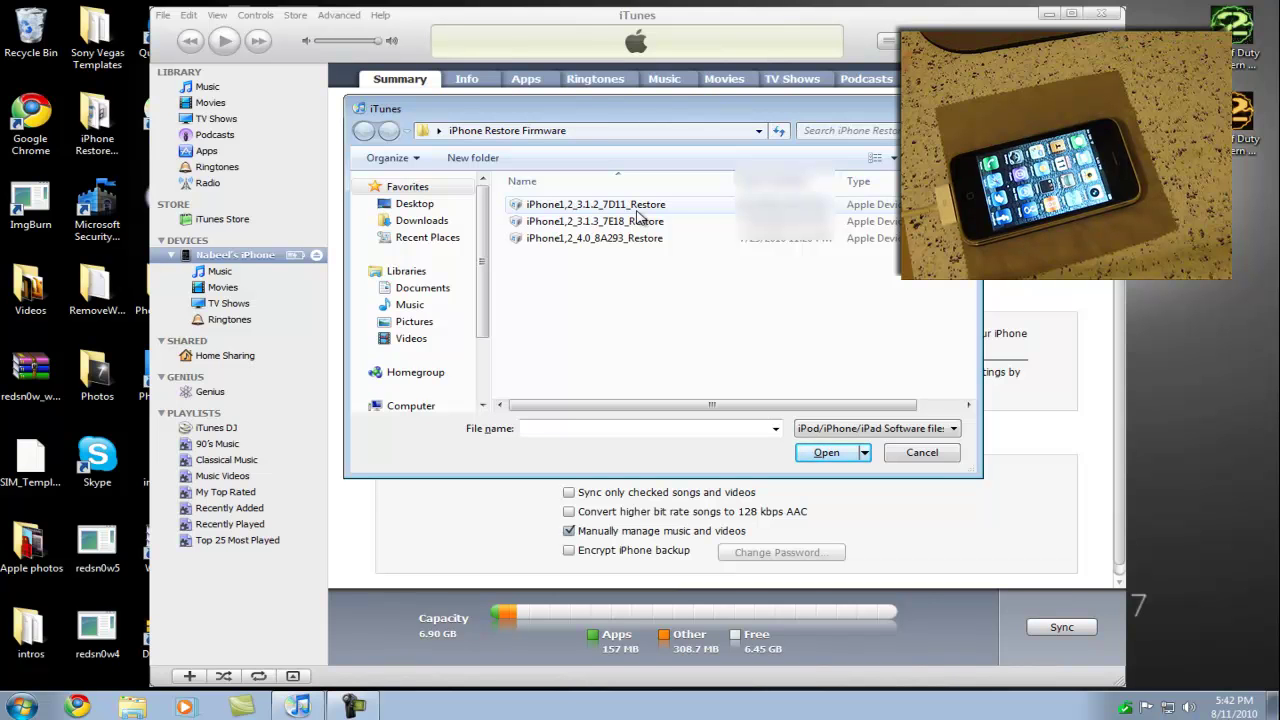
pyautogui.doubleClick(637, 206)
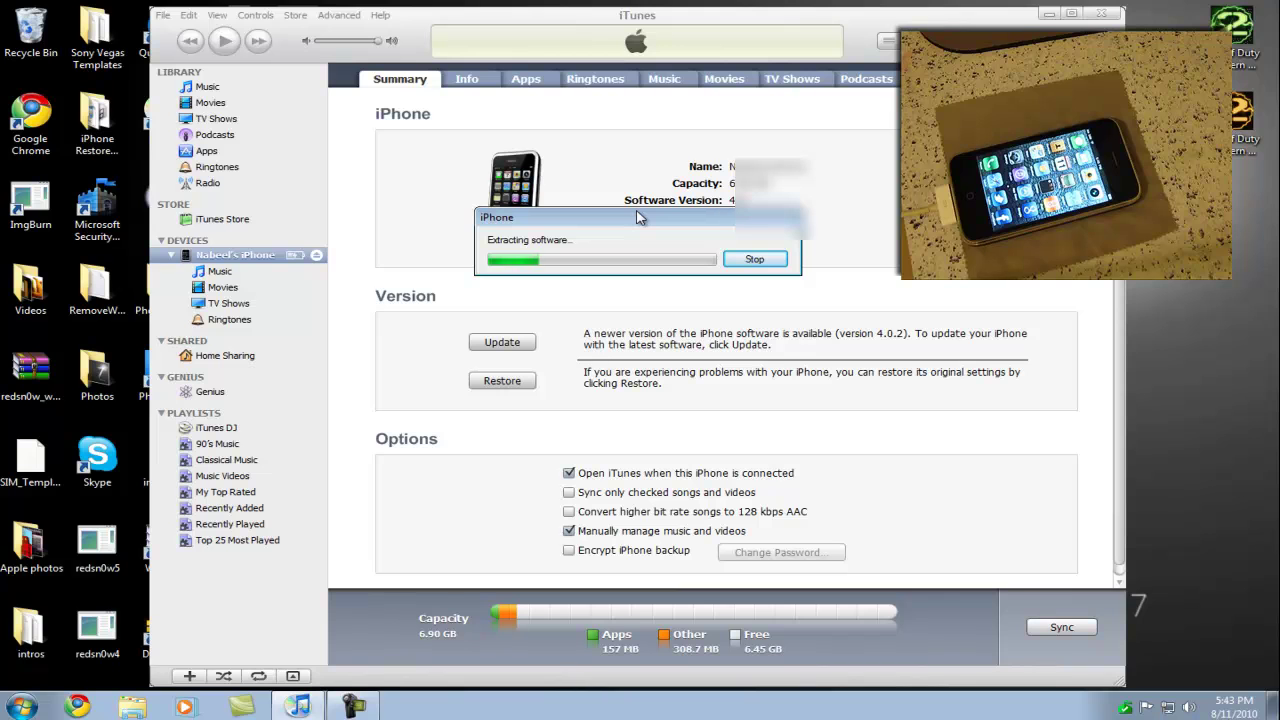
# Open the bookmarked iPhone downgrade guide in Chrome and copy its iRecovery start instruction with the setenv auto-boot true, saveenv and reboot commands
pyautogui.click(77, 706)
pyautogui.click(242, 58)
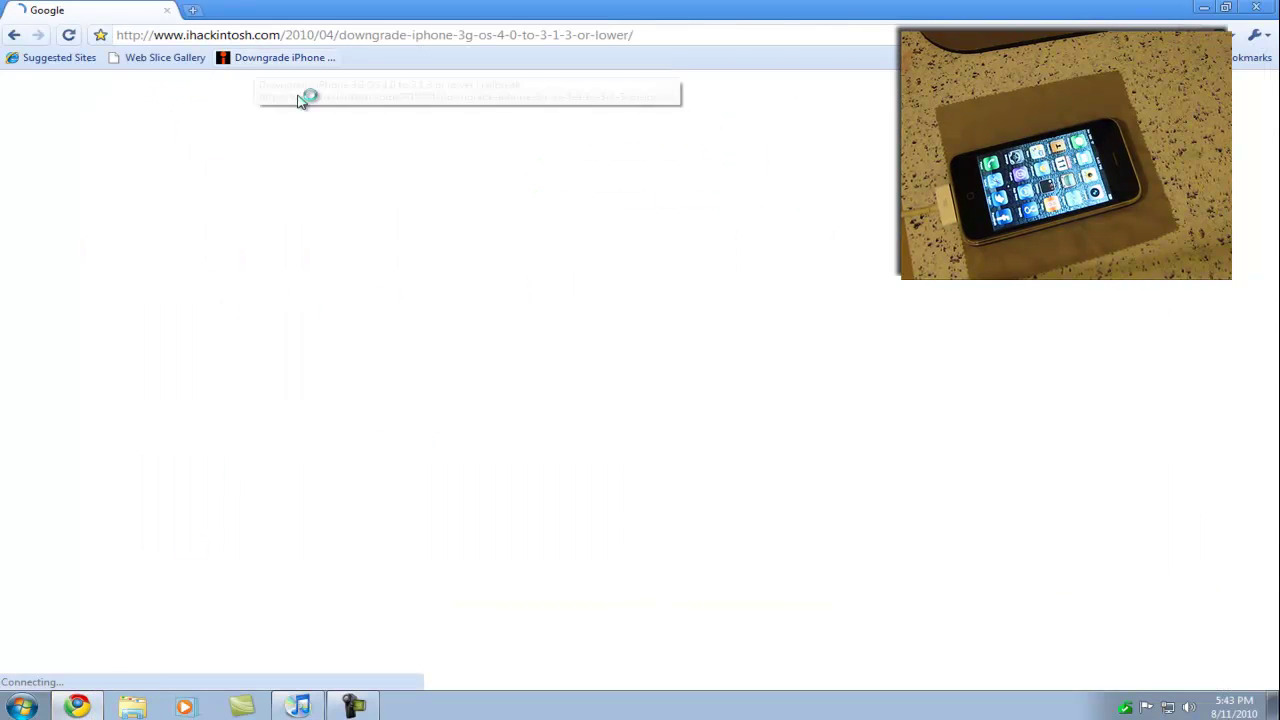
pyautogui.scroll(-3, 145, 222)
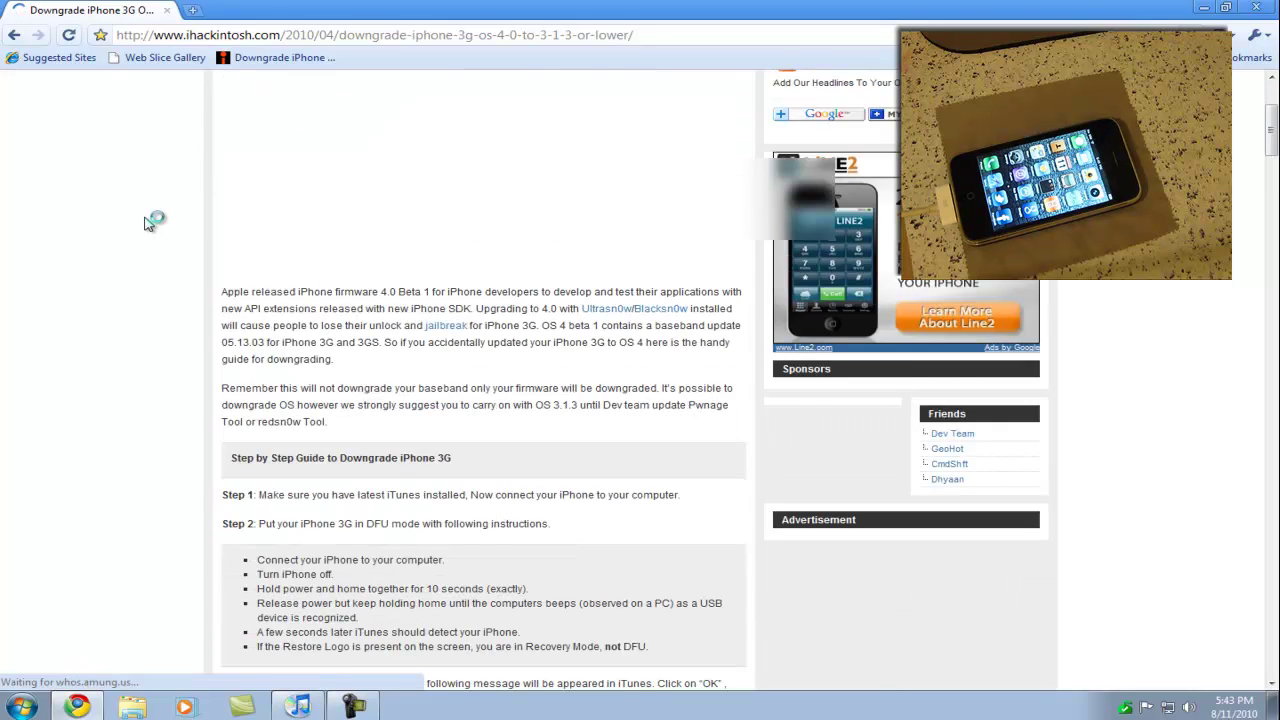
pyautogui.scroll(-7, 145, 222)
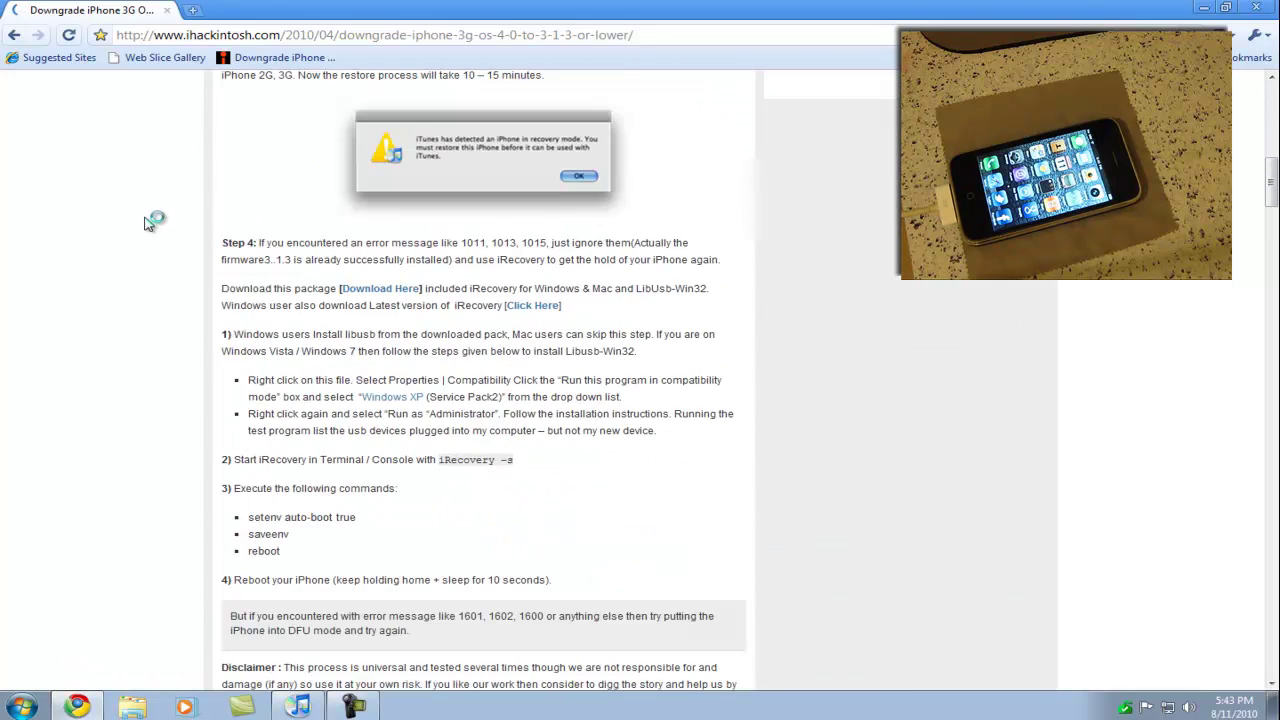
pyautogui.scroll(-2, 145, 222)
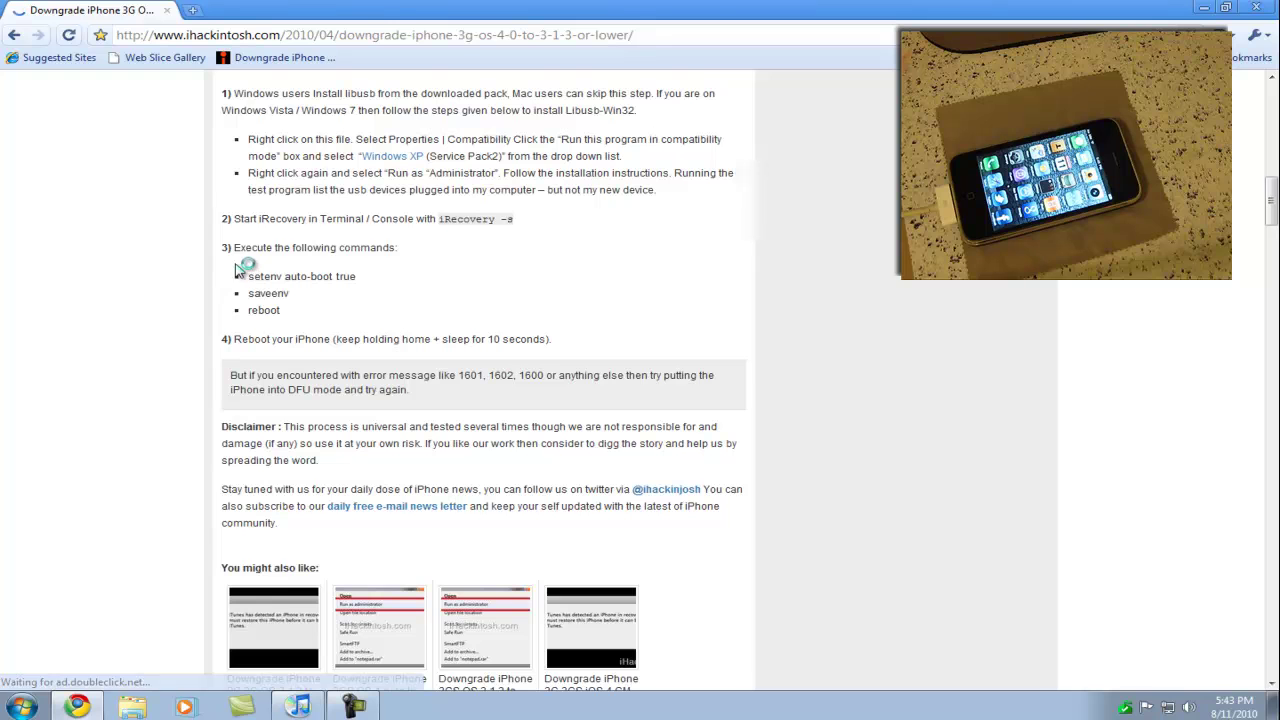
pyautogui.moveTo(228, 270); pyautogui.dragTo(351, 343)
pyautogui.click(376, 292)
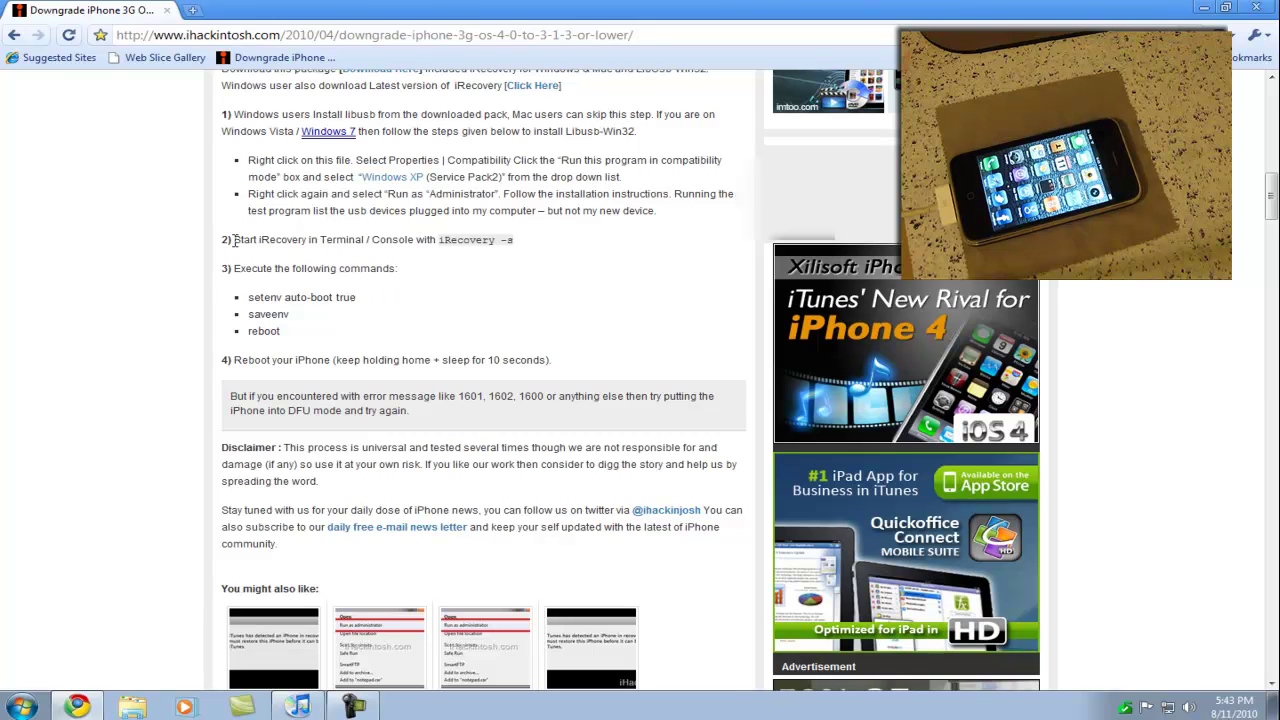
pyautogui.moveTo(233, 240); pyautogui.dragTo(352, 298)
pyautogui.rightClick(353, 298)
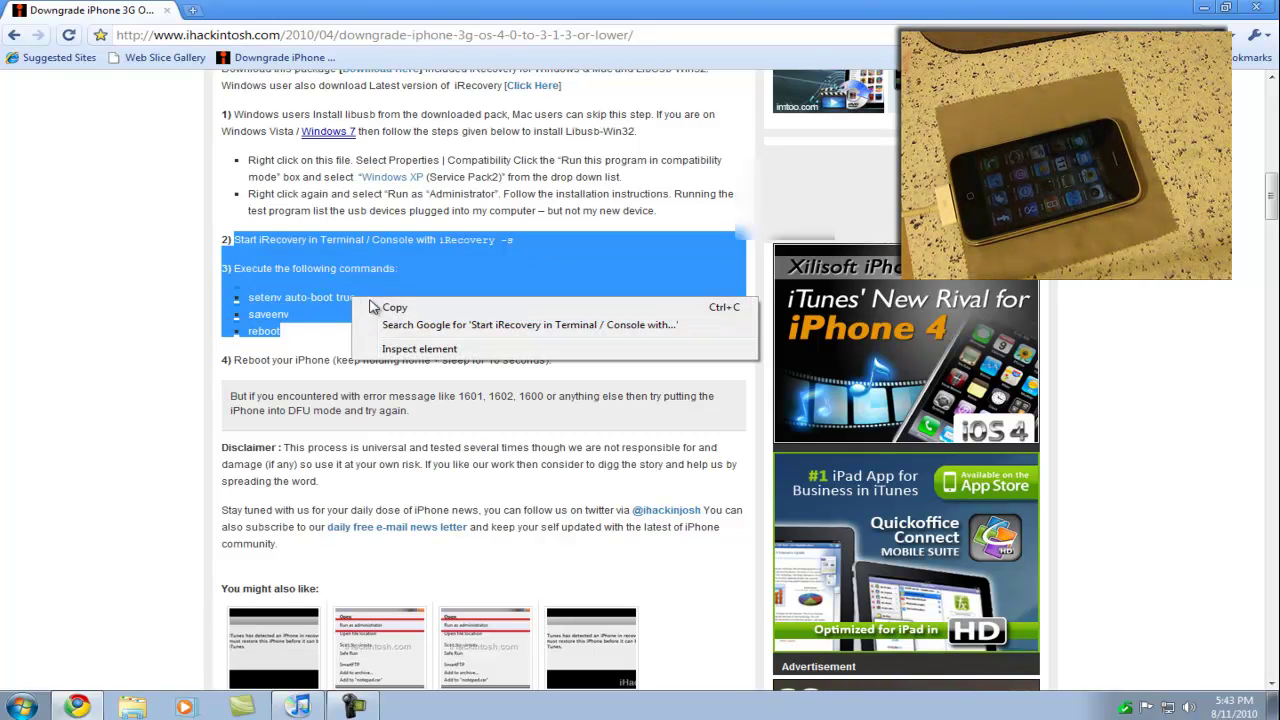
pyautogui.click(395, 313)
pyautogui.click(548, 343)
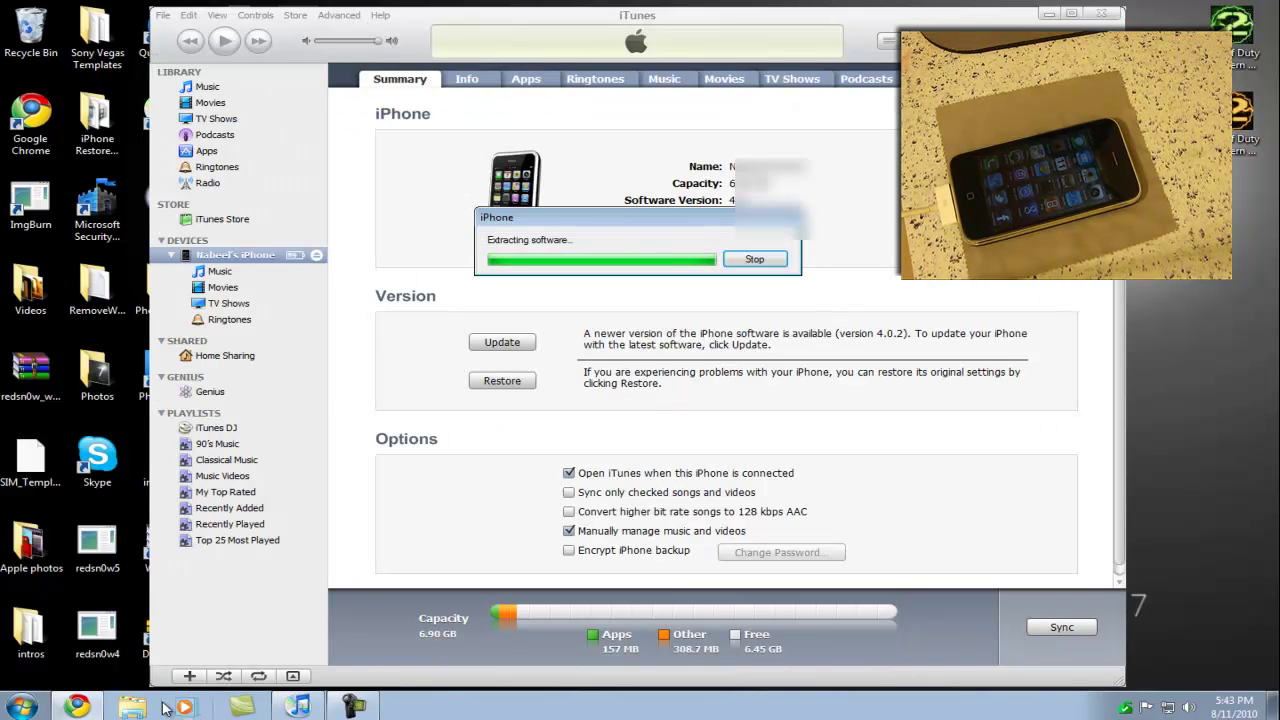
# Search Windows for notepad and launch Notepad with a blank document
pyautogui.click(20, 706)
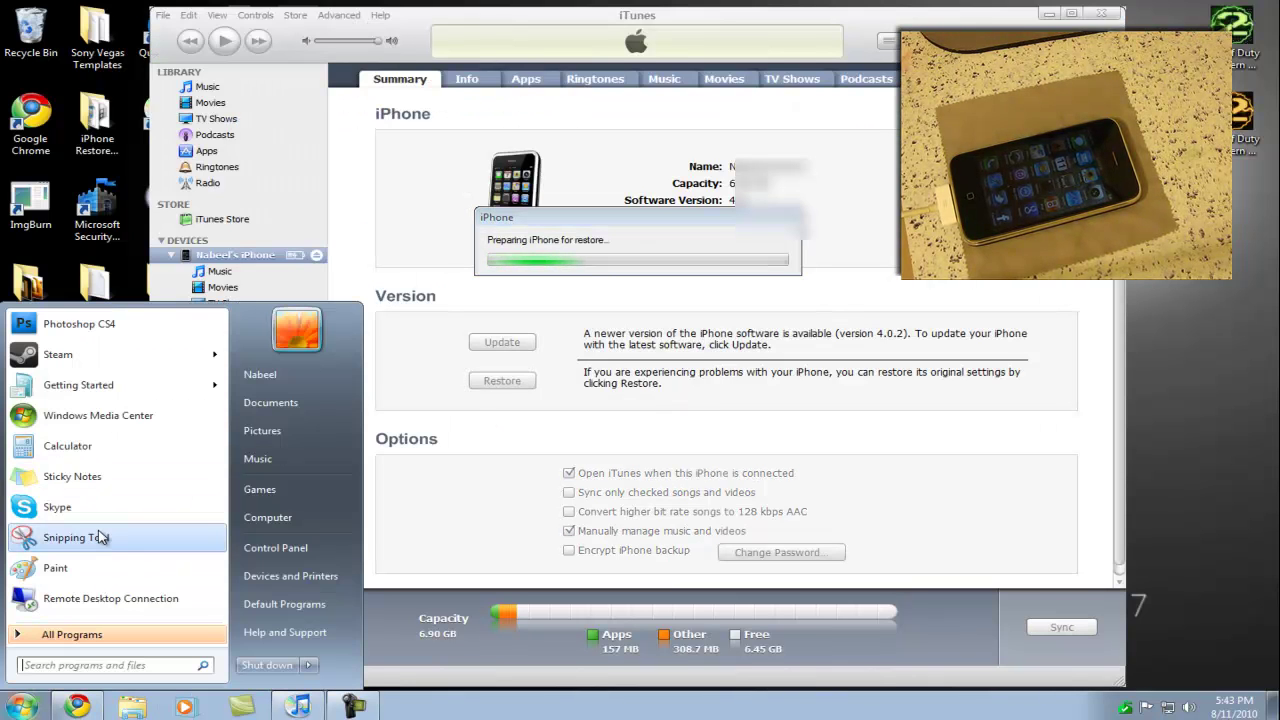
pyautogui.write('note')
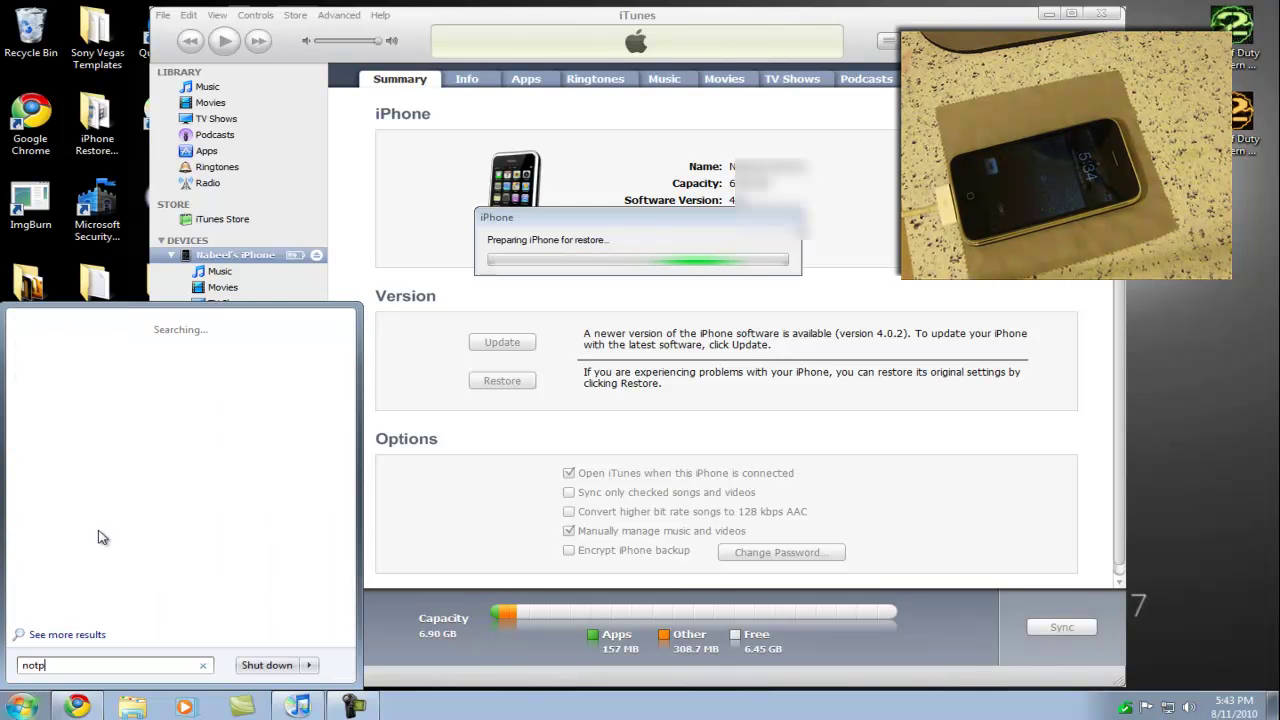
pyautogui.press('BackSpace')
pyautogui.press('BackSpace')
pyautogui.write('tepad')
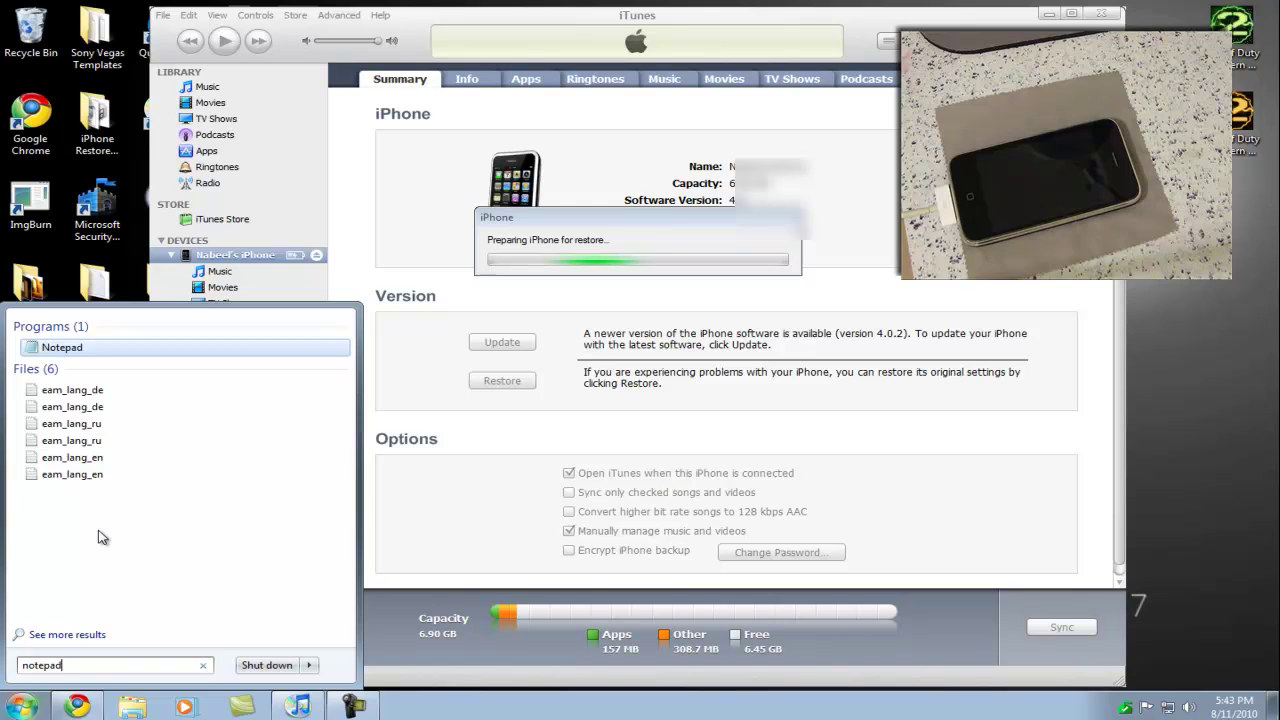
pyautogui.click(155, 351)
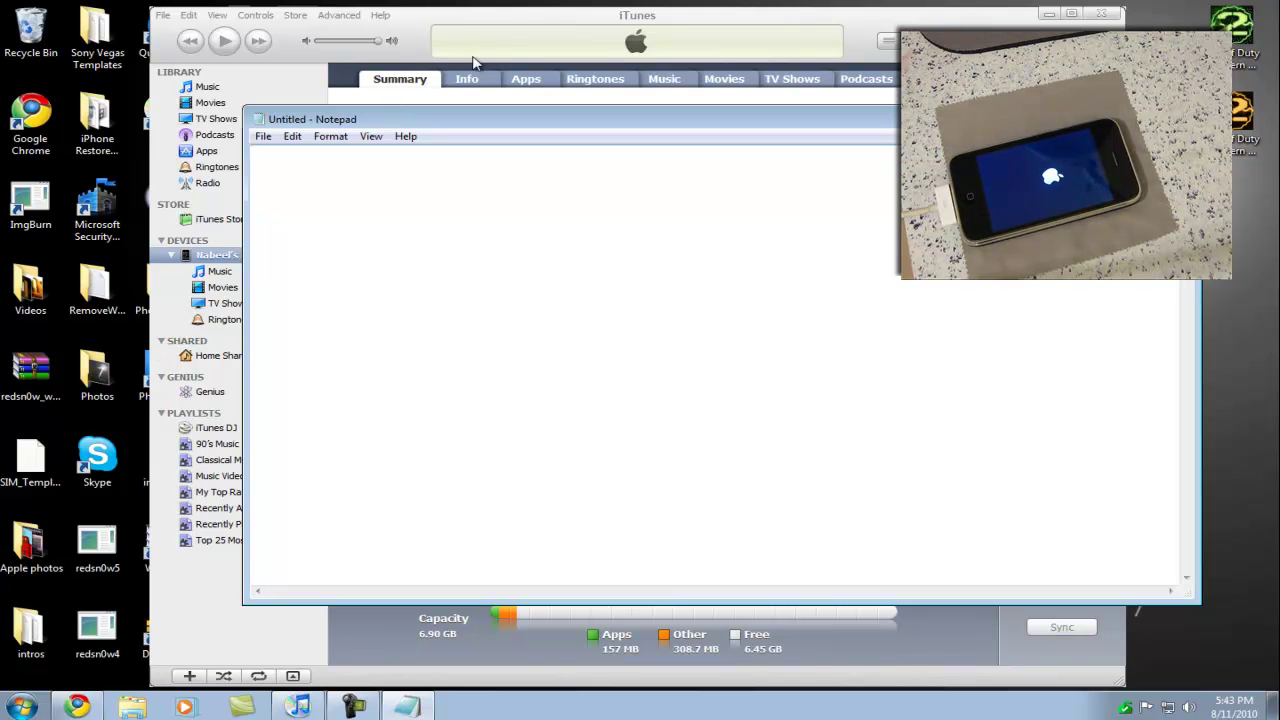
# Paste the copied iRecovery instructions into the blank Notepad document
pyautogui.rightClick(367, 197)
pyautogui.click(411, 264)
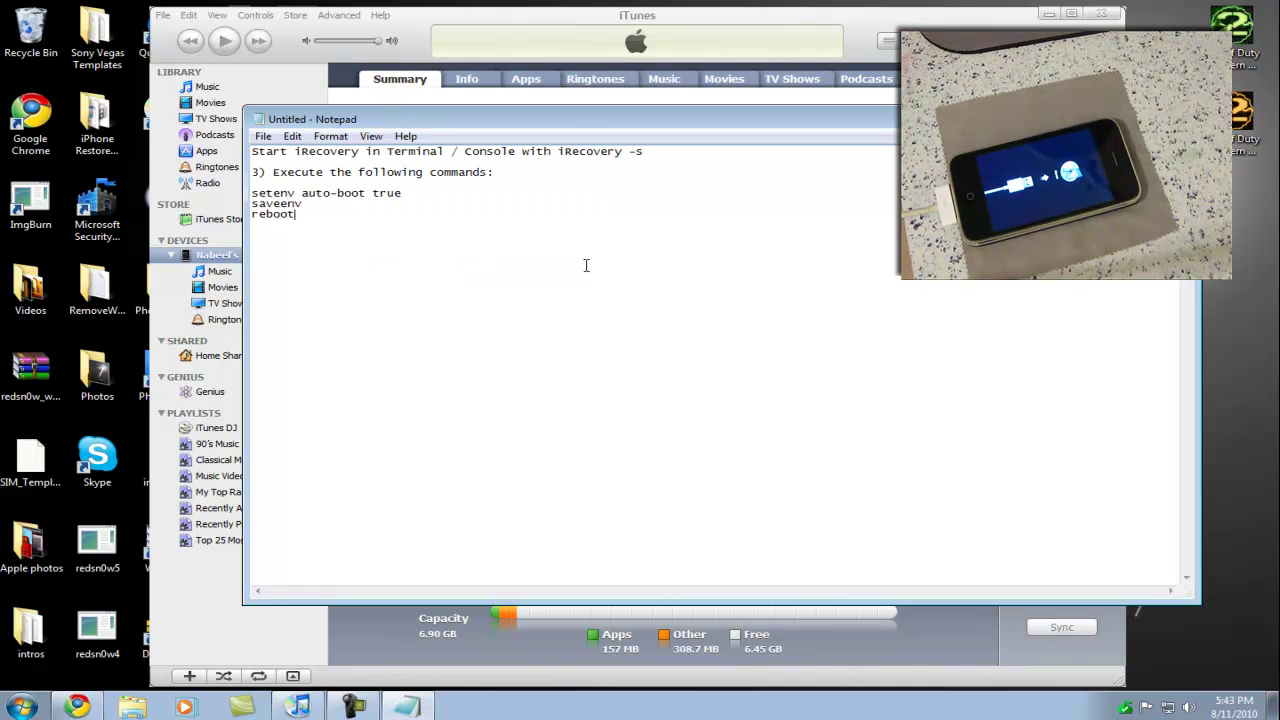
pyautogui.moveTo(346, 234); pyautogui.dragTo(235, 157)
pyautogui.press('Right')
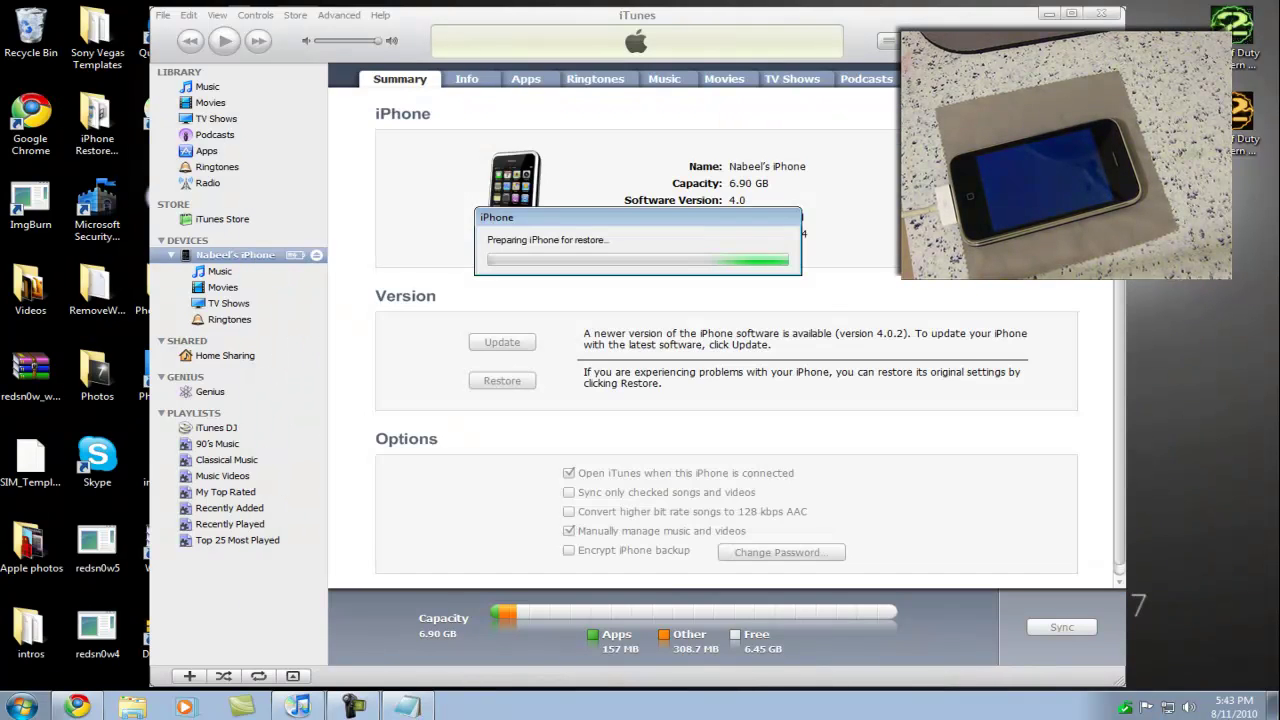
pyautogui.click(352, 707)
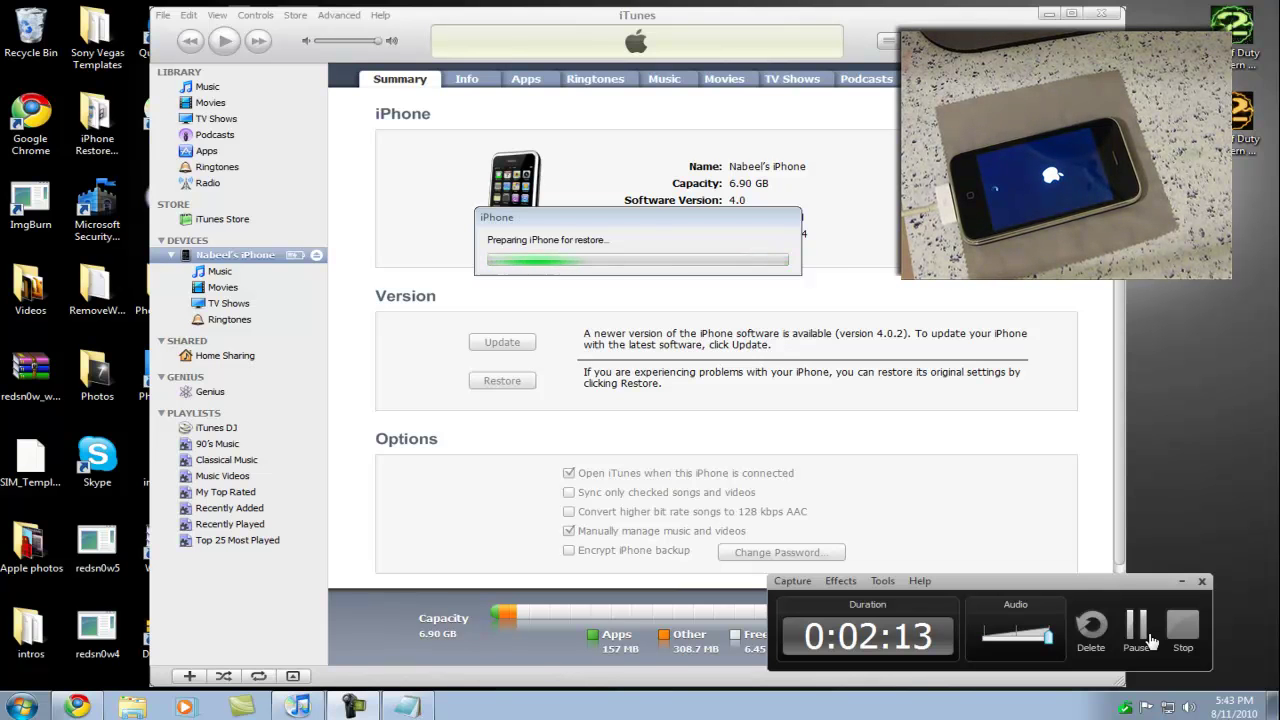
pyautogui.click(1148, 638)
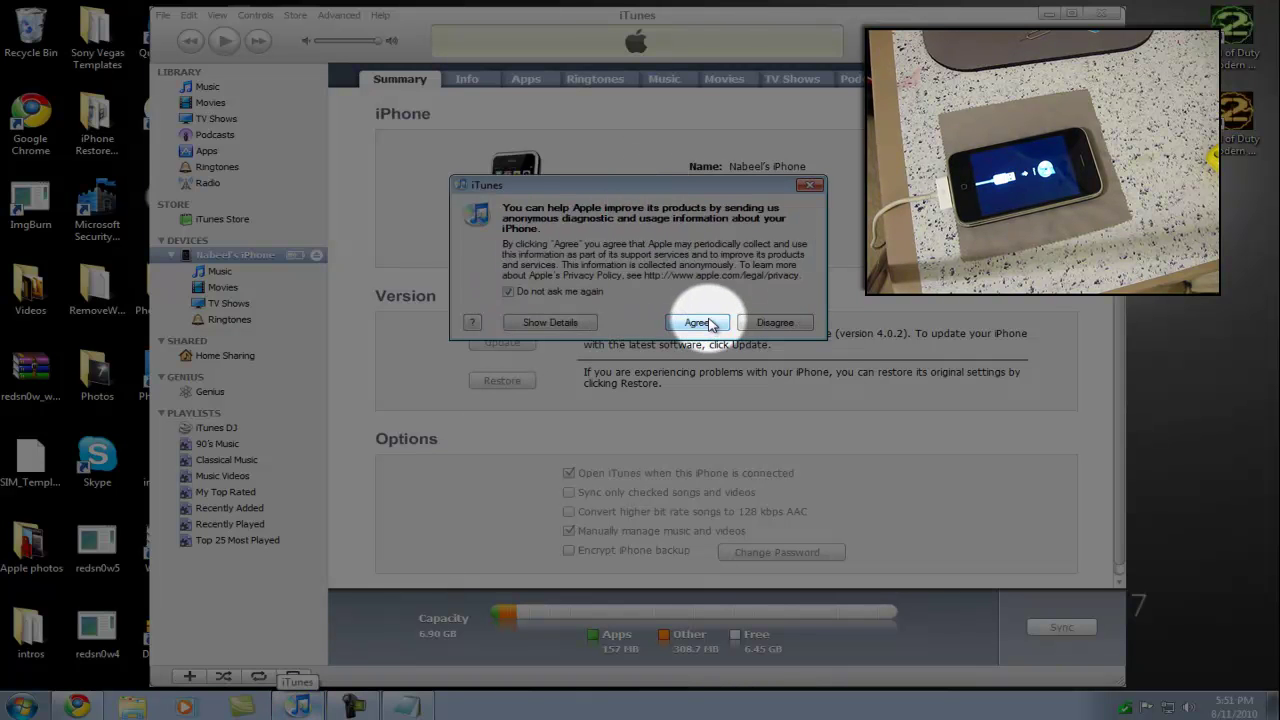
# Agree to send Apple anonymous diagnostic information, dismiss the recovery mode notice and minimise iTunes
pyautogui.click(700, 323)
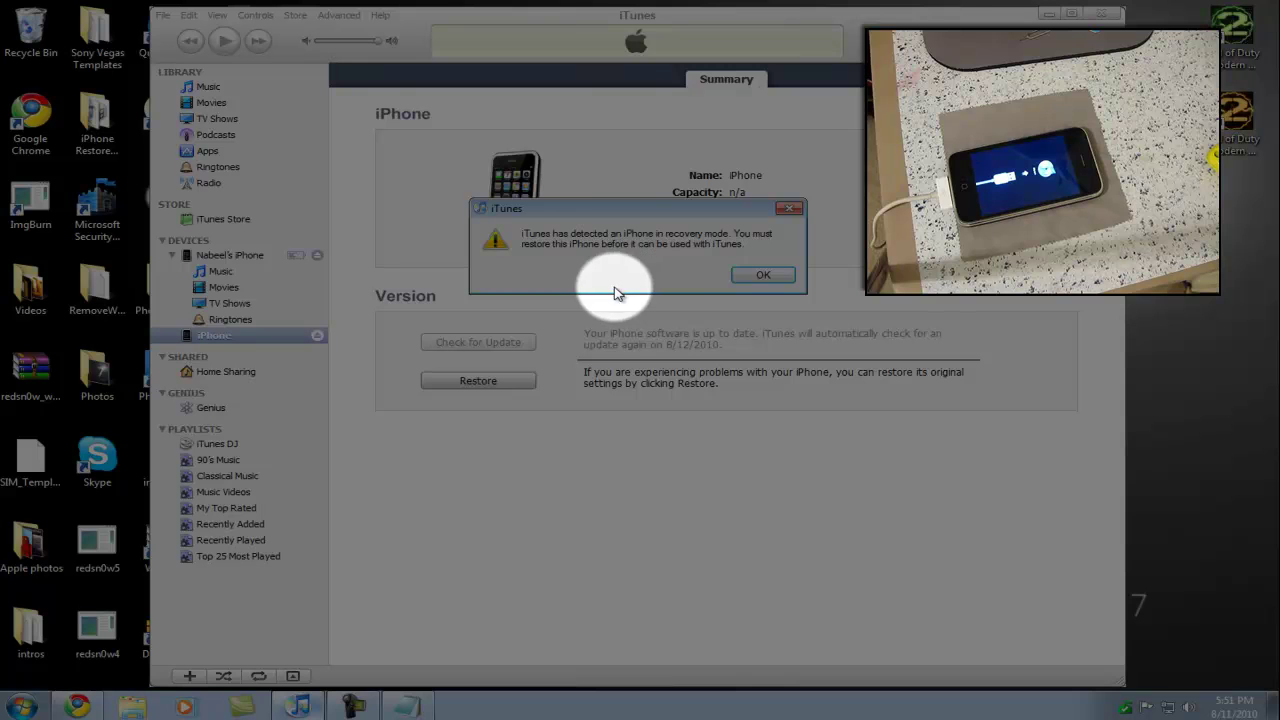
pyautogui.click(768, 275)
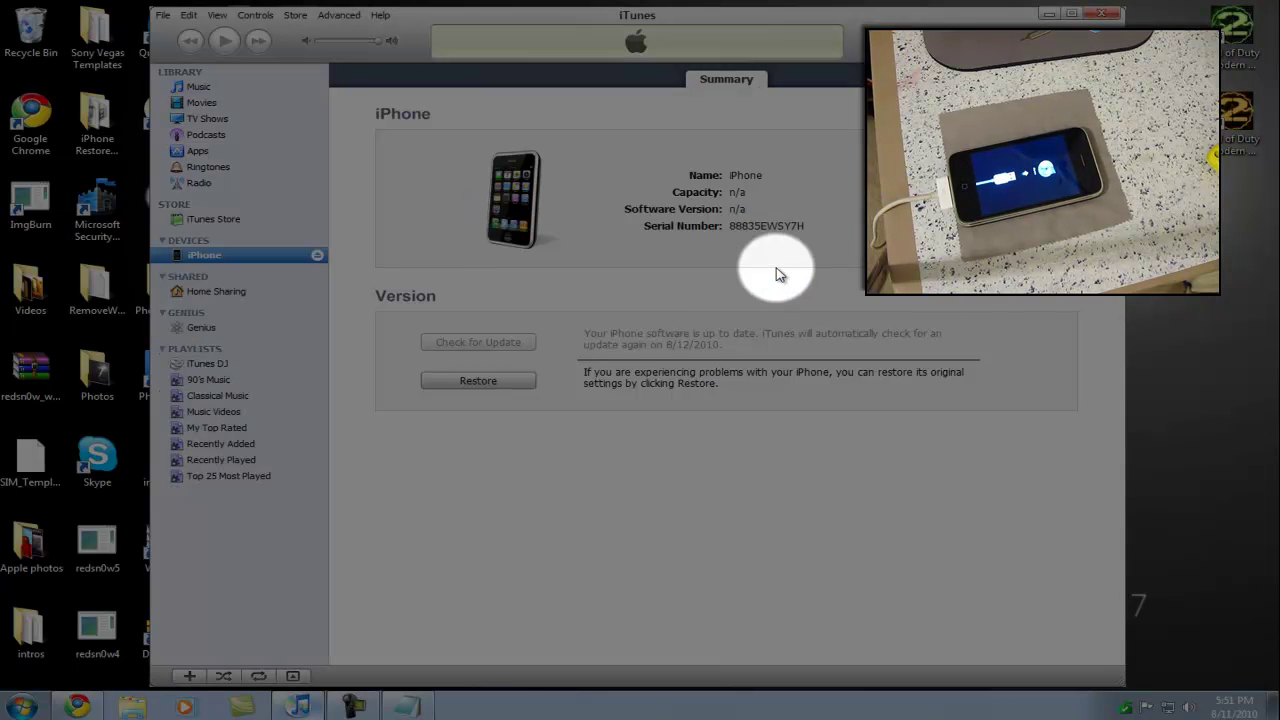
pyautogui.click(1060, 14)
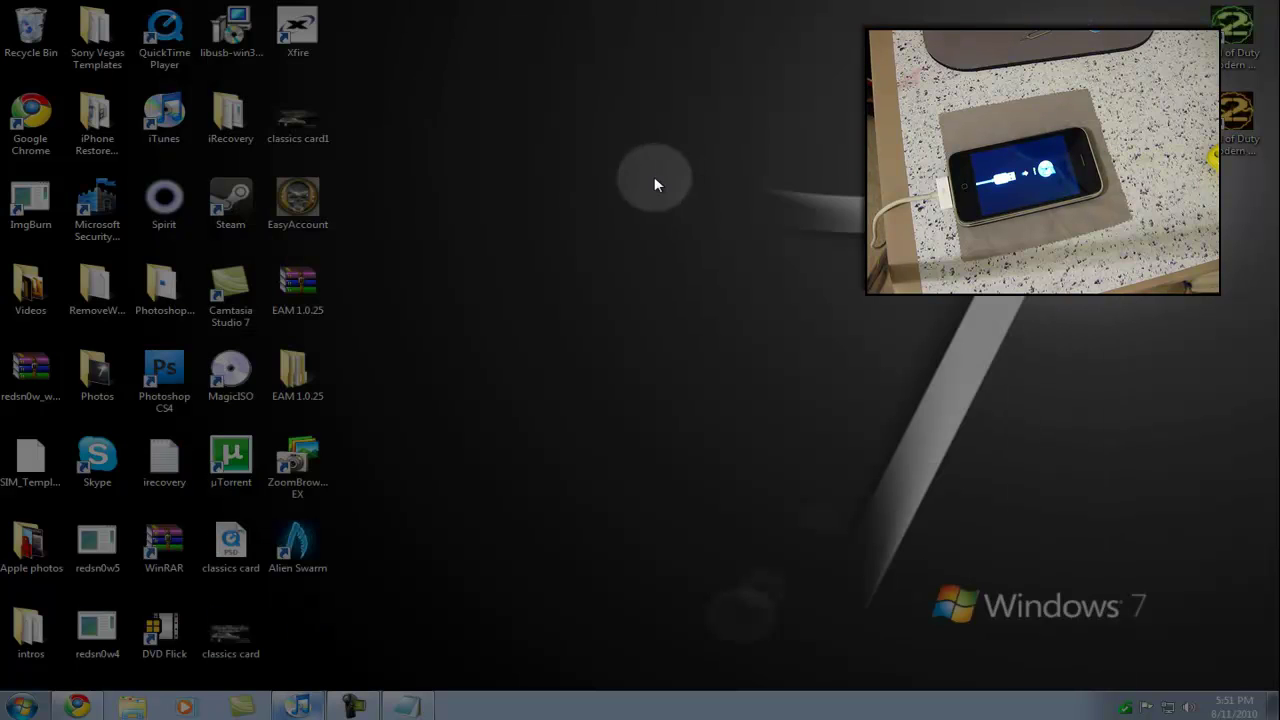
# Review the Notepad note about ignoring restore error messages 1011, 1013 and 1015
pyautogui.click(418, 706)
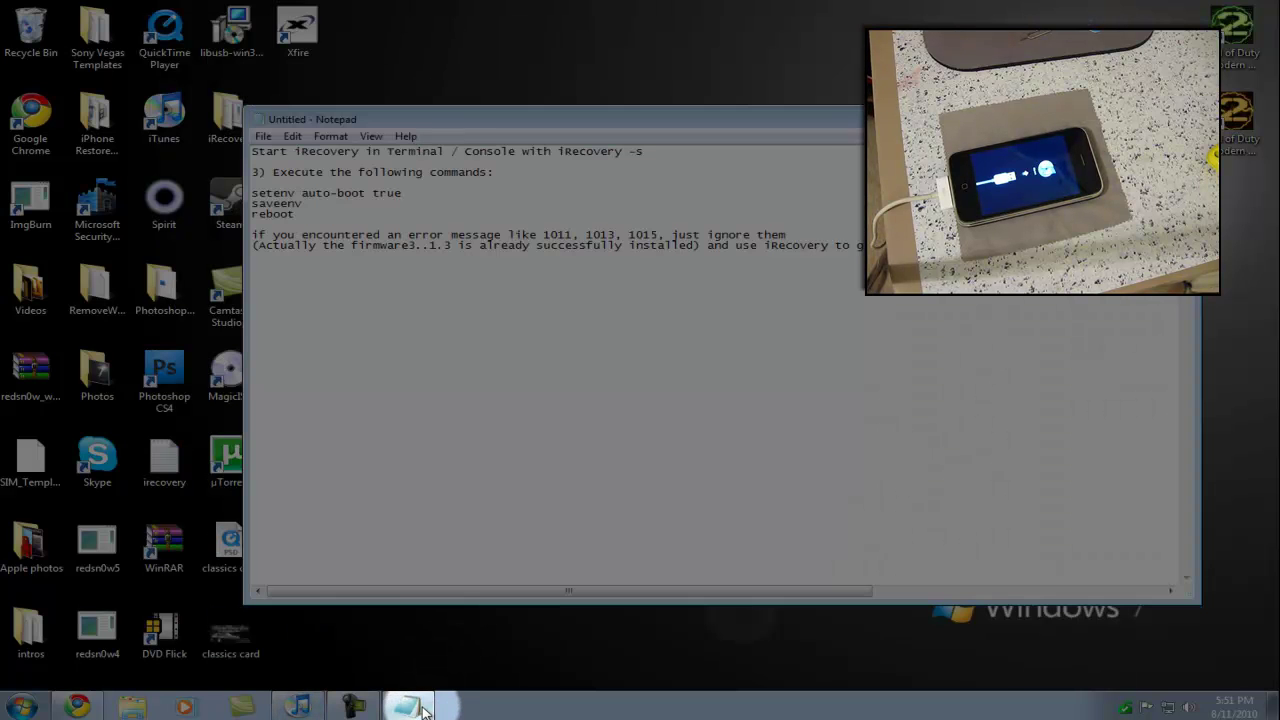
pyautogui.click(418, 706)
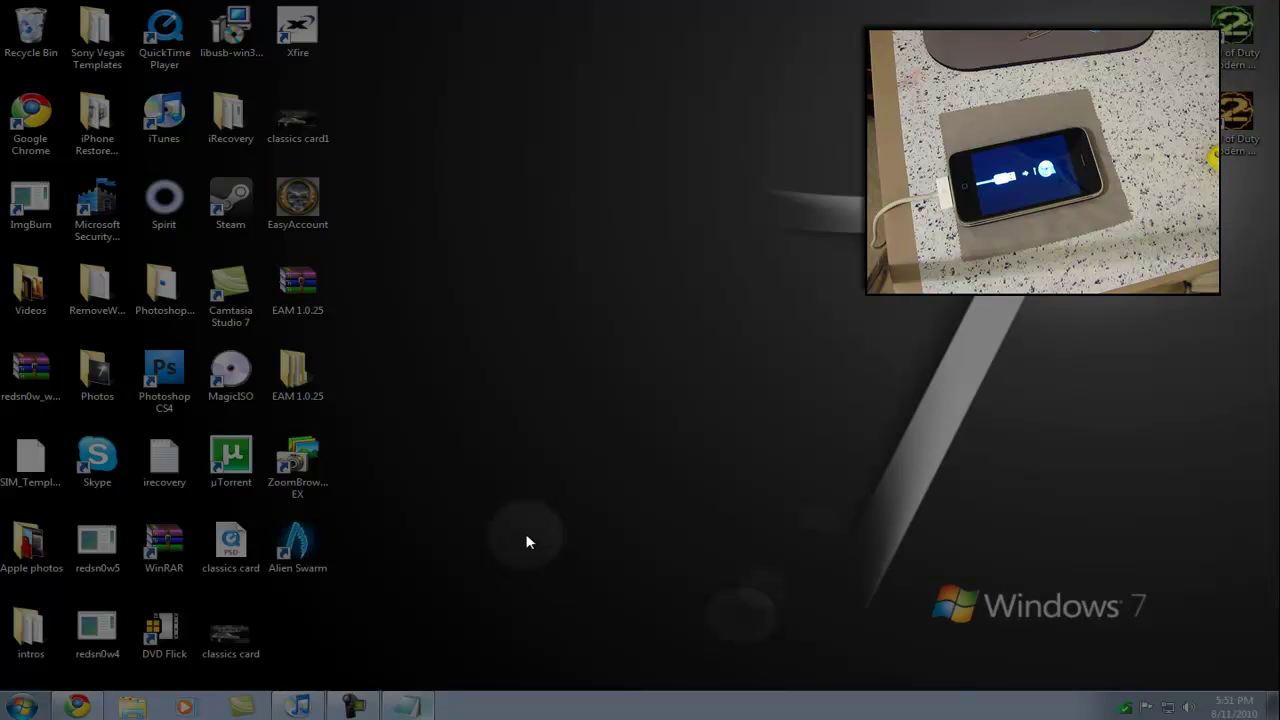
pyautogui.click(412, 706)
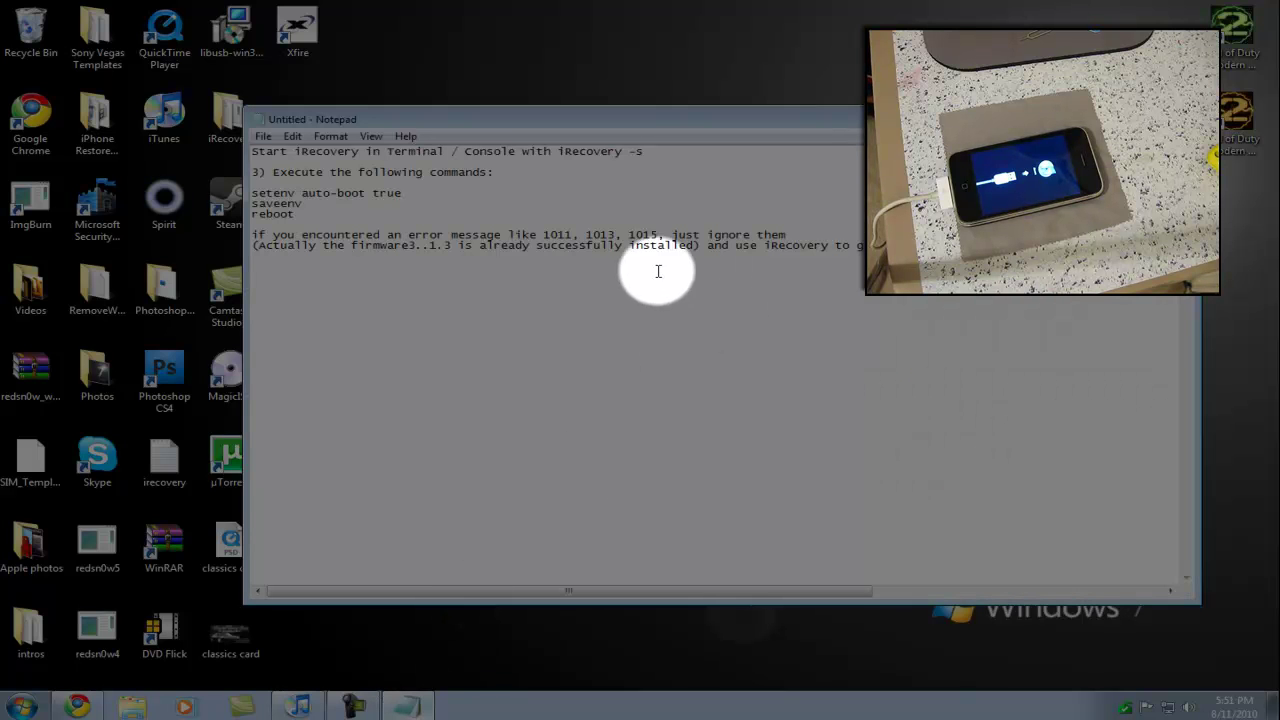
pyautogui.moveTo(543, 235); pyautogui.dragTo(658, 234)
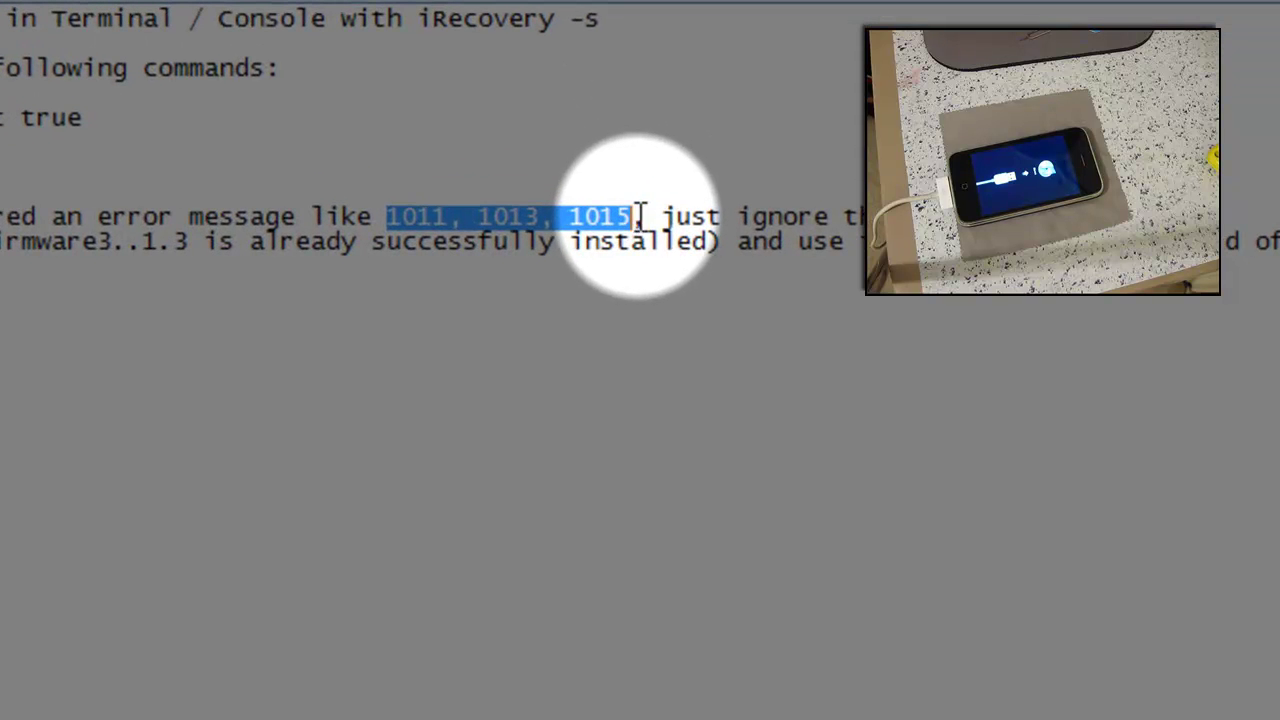
pyautogui.click(905, 405)
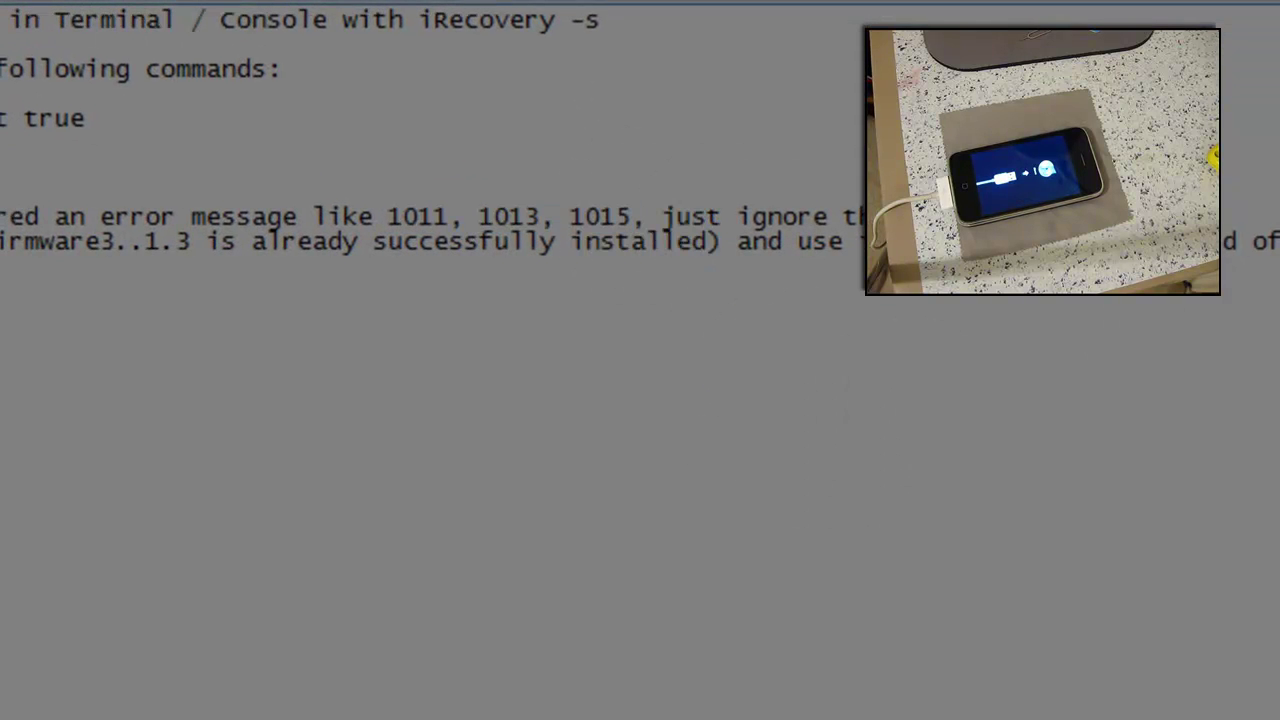
pyautogui.click(1257, 63)
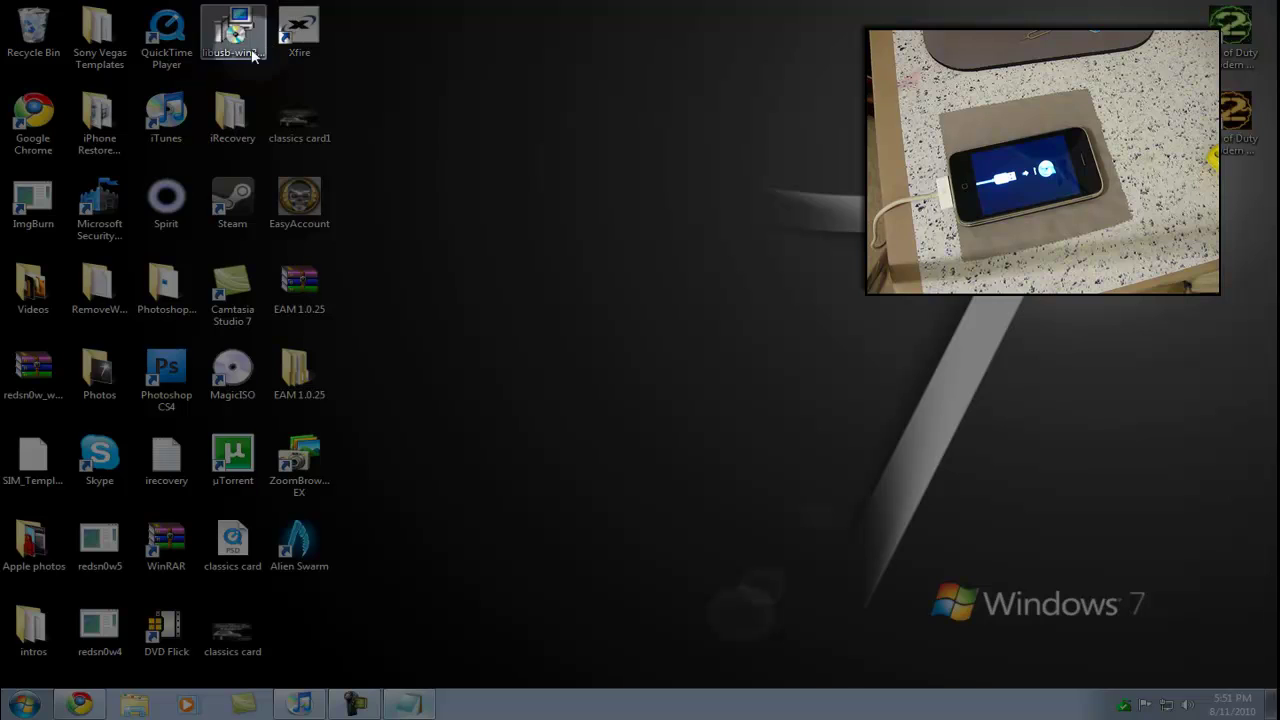
# Move irecovery, LICENSE, readline5.dll and README from the iRecovery folder to the desktop and close the folder
pyautogui.doubleClick(230, 115)
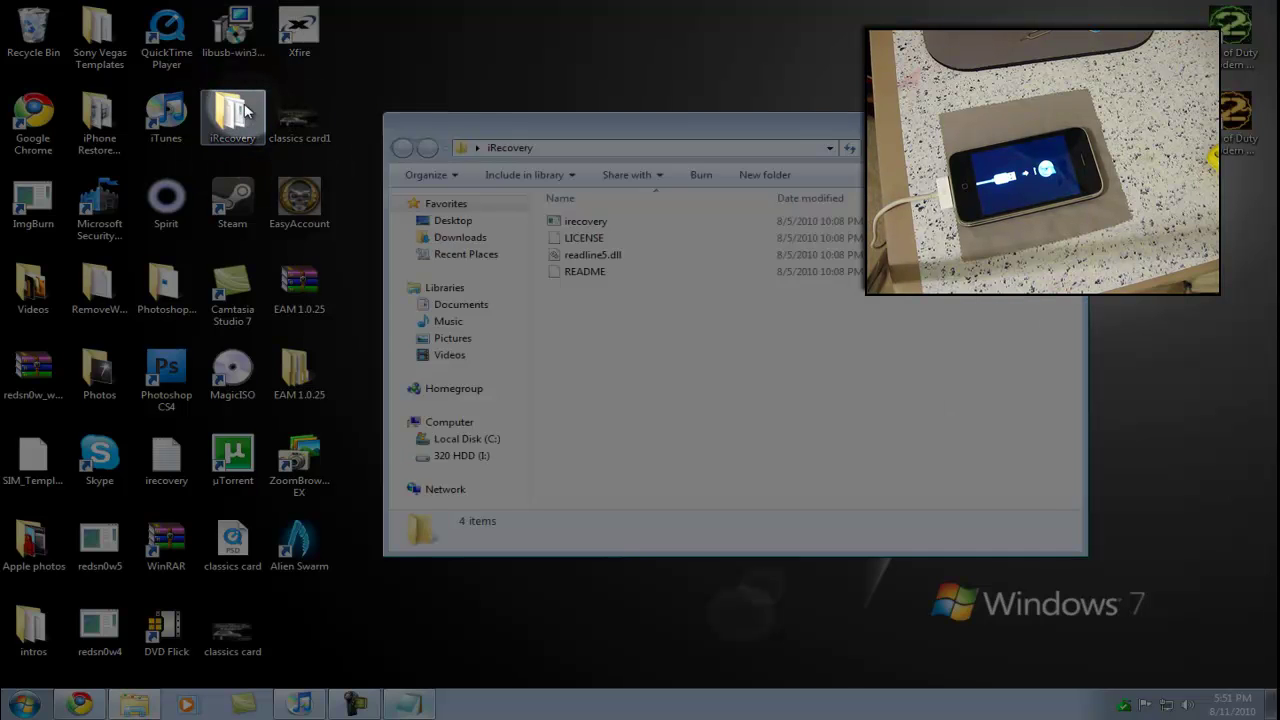
pyautogui.moveTo(697, 352); pyautogui.dragTo(605, 214)
pyautogui.moveTo(657, 134); pyautogui.dragTo(789, 126)
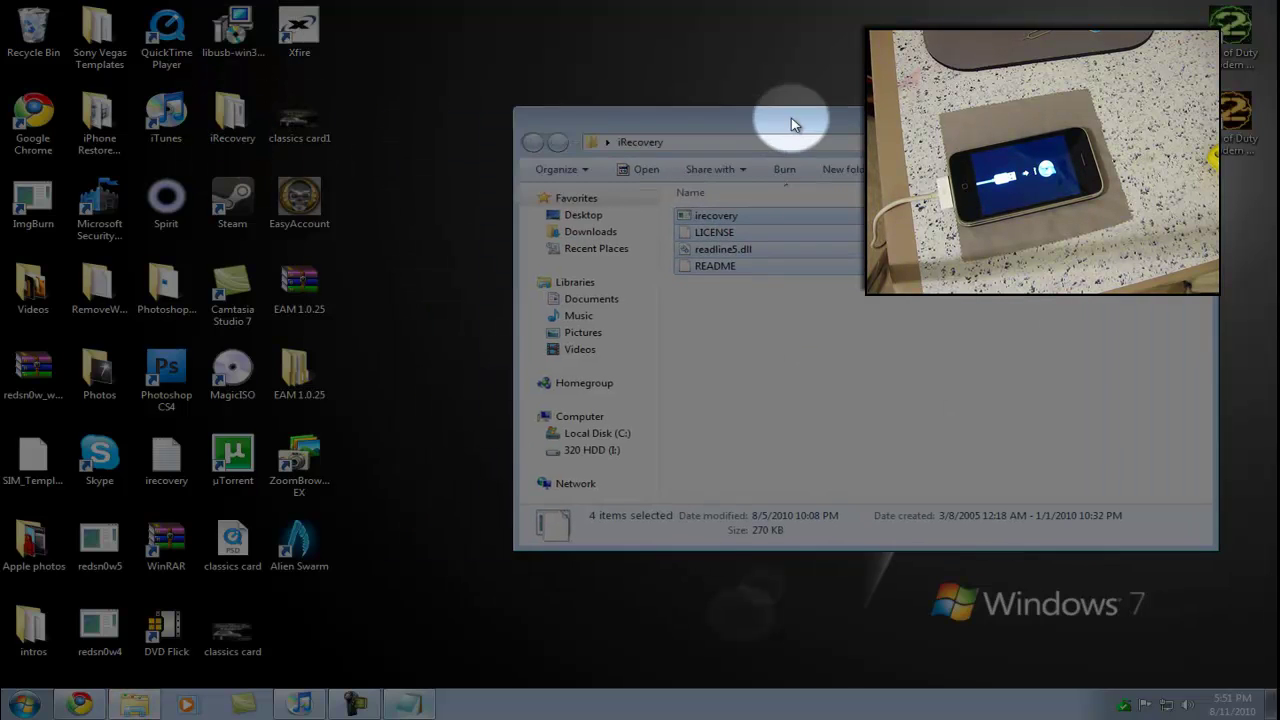
pyautogui.moveTo(712, 218); pyautogui.dragTo(386, 72)
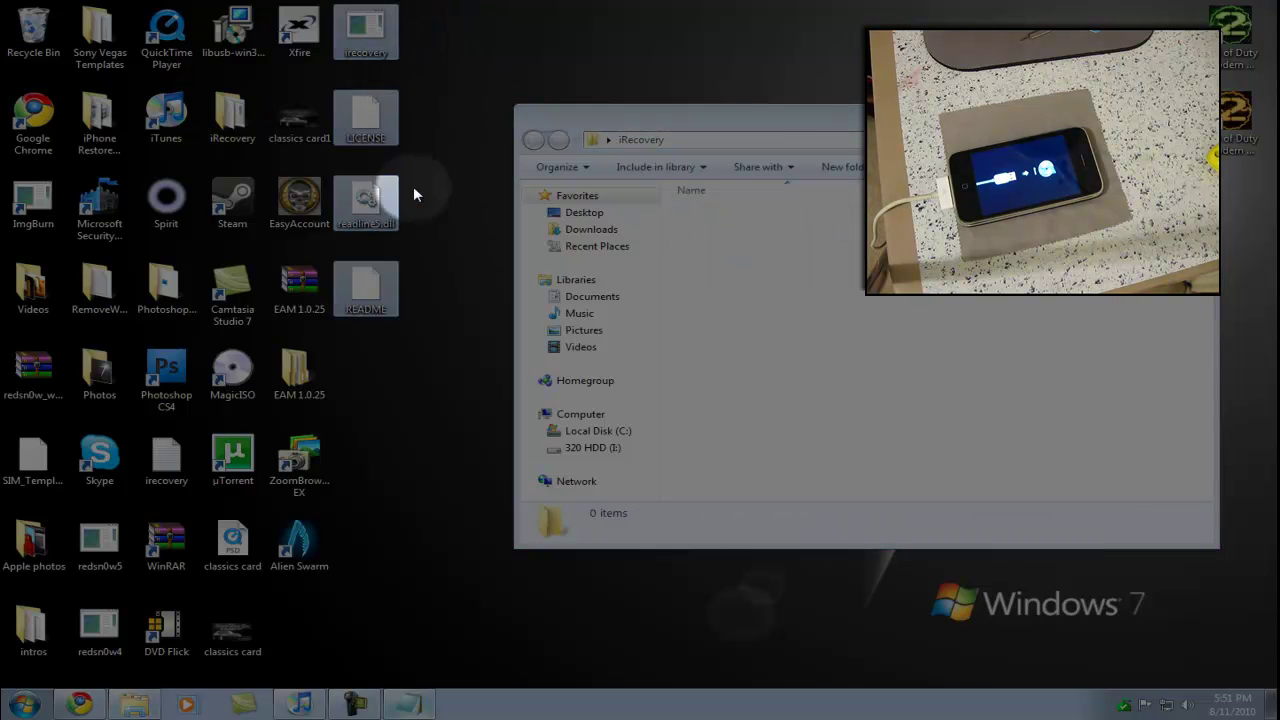
pyautogui.hotkey('alt', 'F4')
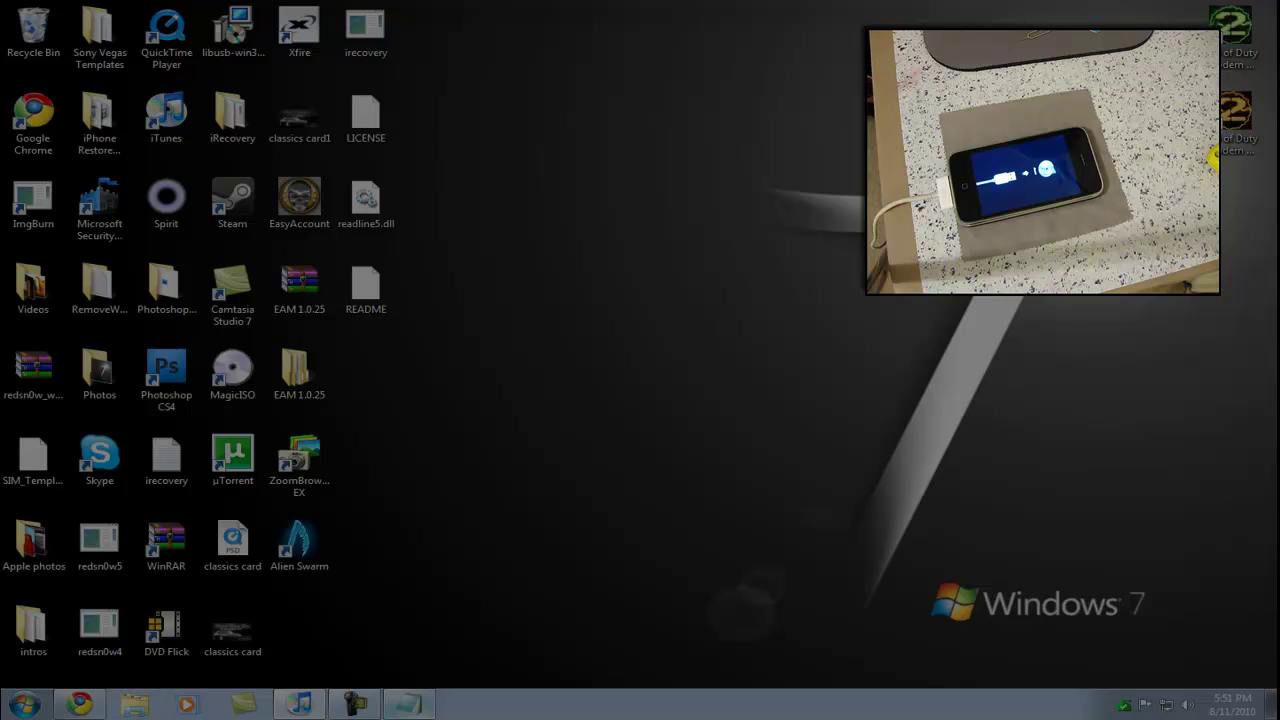
# Open a Windows Command Prompt using cmd
pyautogui.click(24, 704)
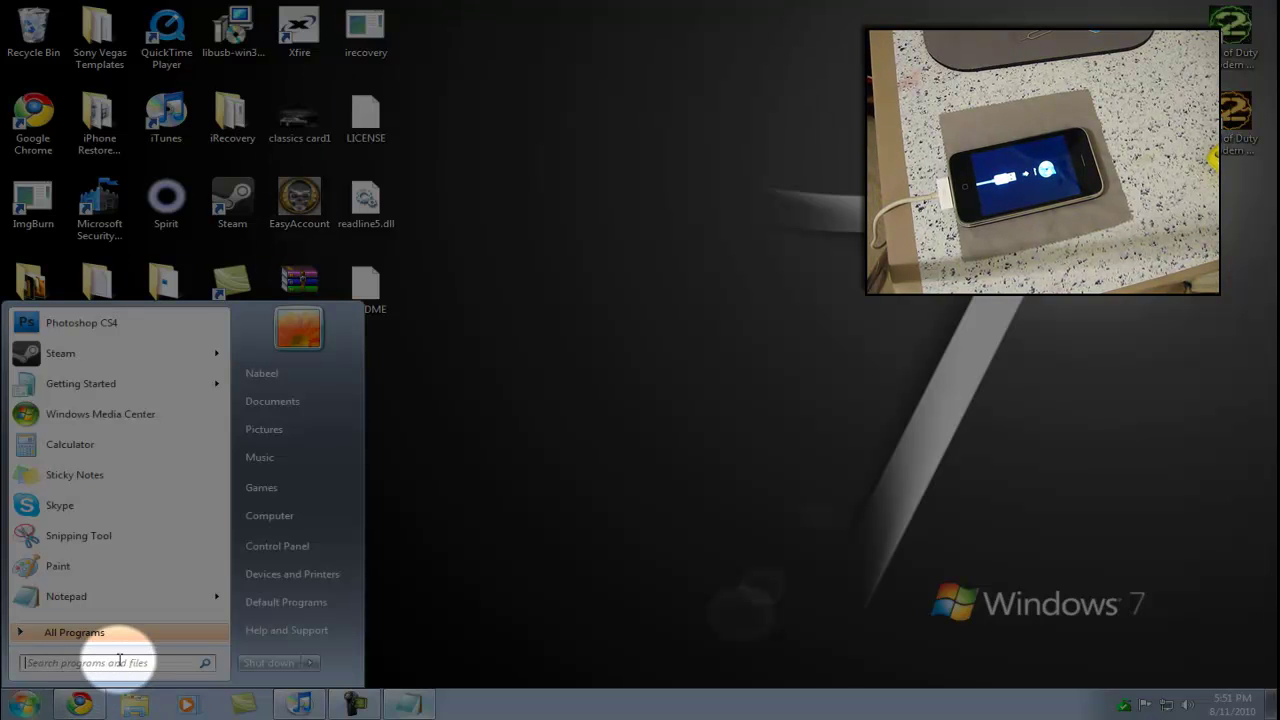
pyautogui.write('cmd')
pyautogui.press('Return')
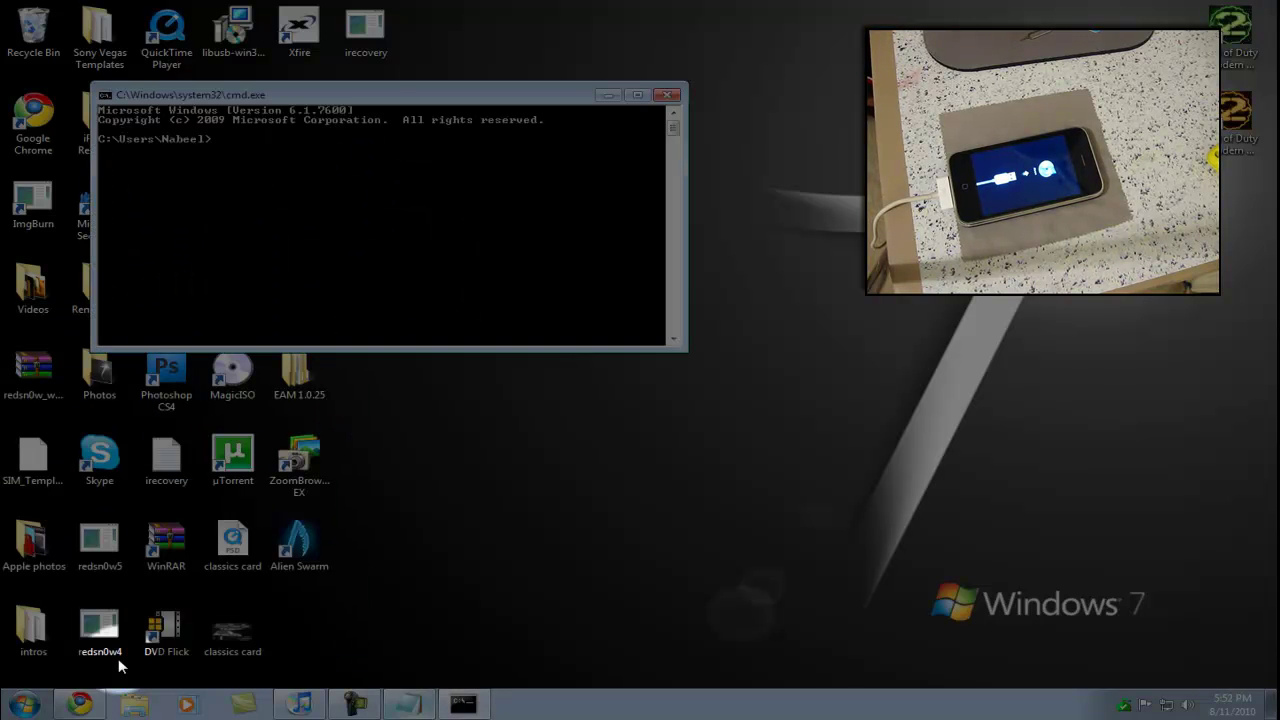
# Change the Command Prompt directory with cd ./Desktop and start the iRecovery shell with irecovery -s
pyautogui.moveTo(390, 96); pyautogui.dragTo(636, 163)
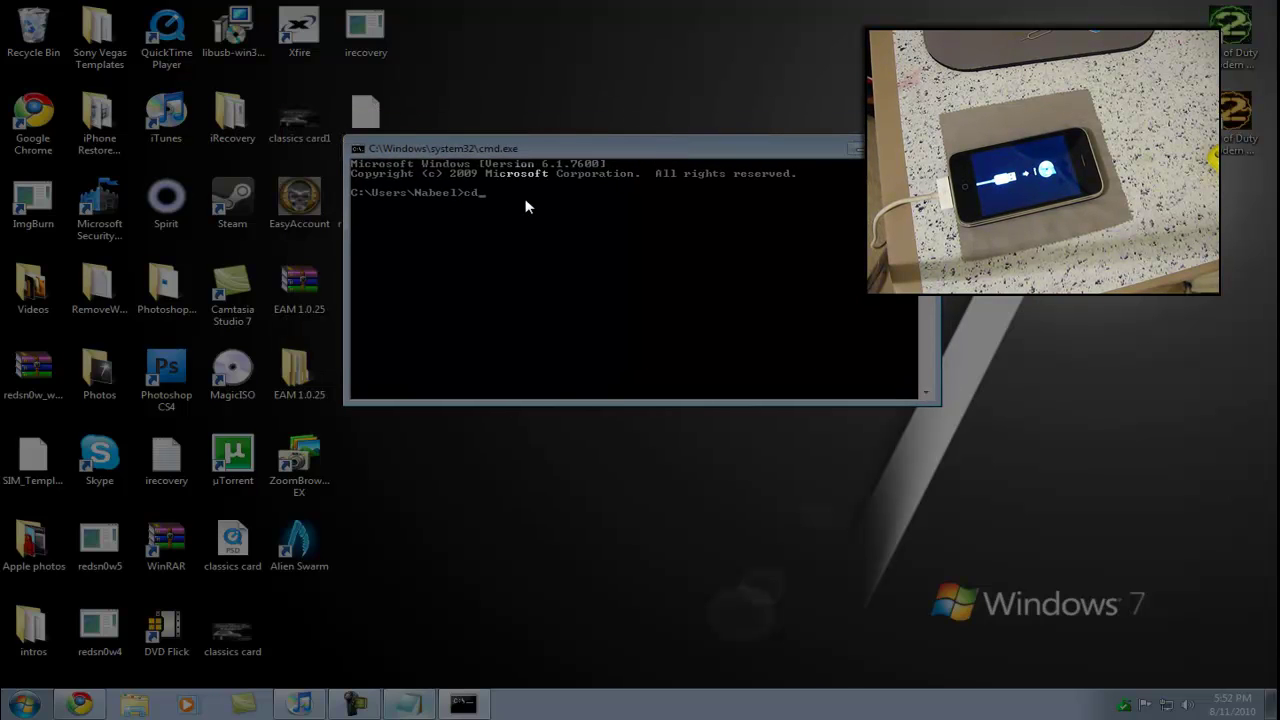
pyautogui.write('/Desk')
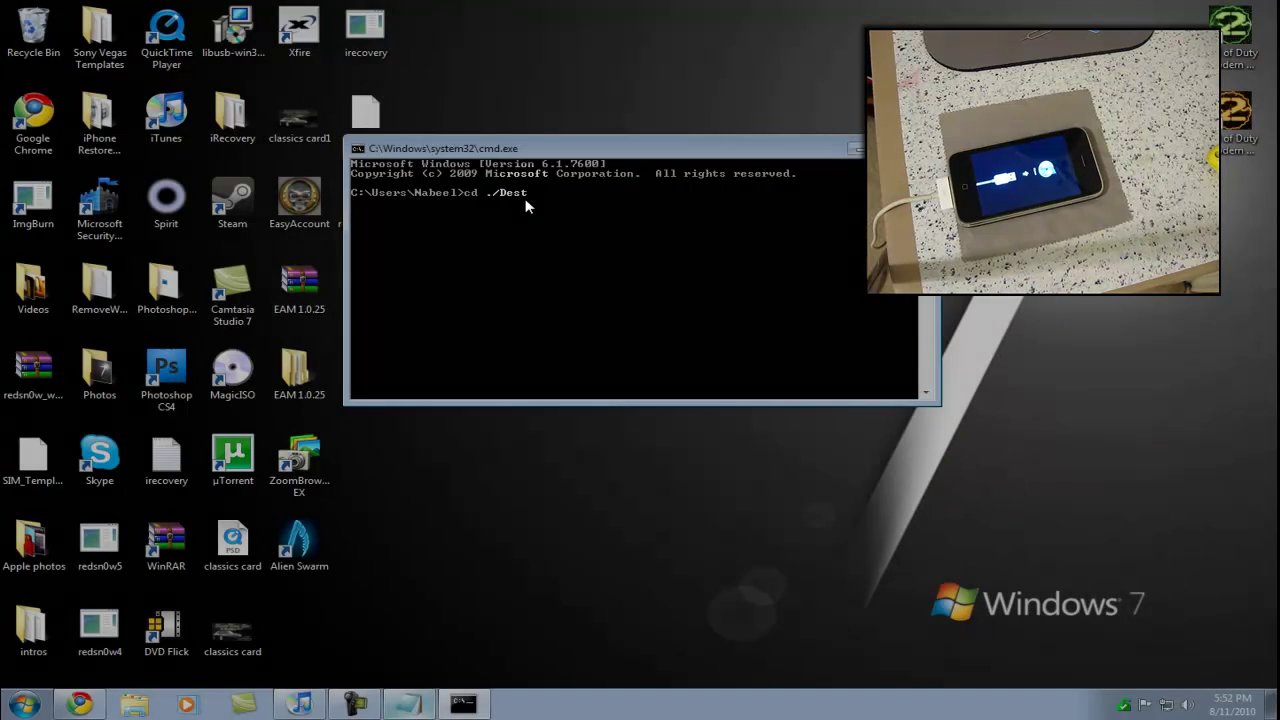
pyautogui.write('top')
pyautogui.press('Return')
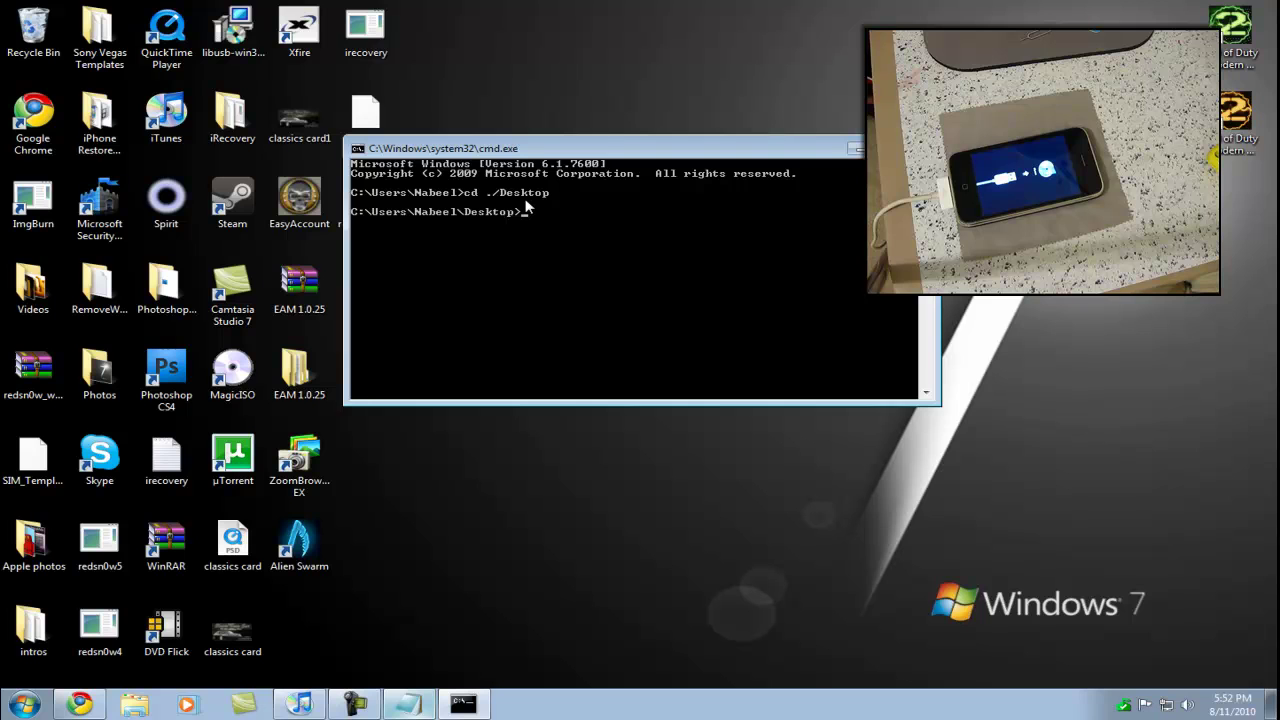
pyautogui.write('irecovery -s')
pyautogui.press('Return')
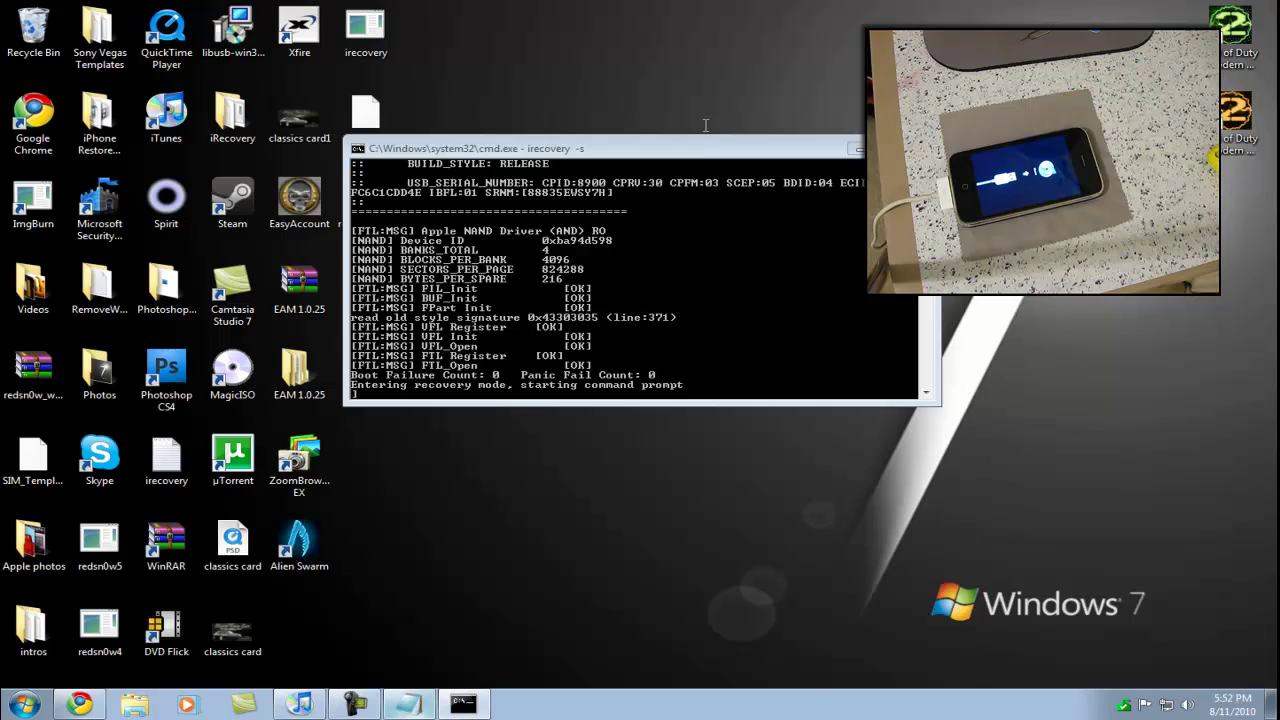
# Bring up the Notepad command notes and place them beside the Command Prompt so both are readable
pyautogui.click(409, 705)
pyautogui.moveTo(651, 120); pyautogui.dragTo(1073, 124)
pyautogui.moveTo(455, 140); pyautogui.dragTo(178, 130)
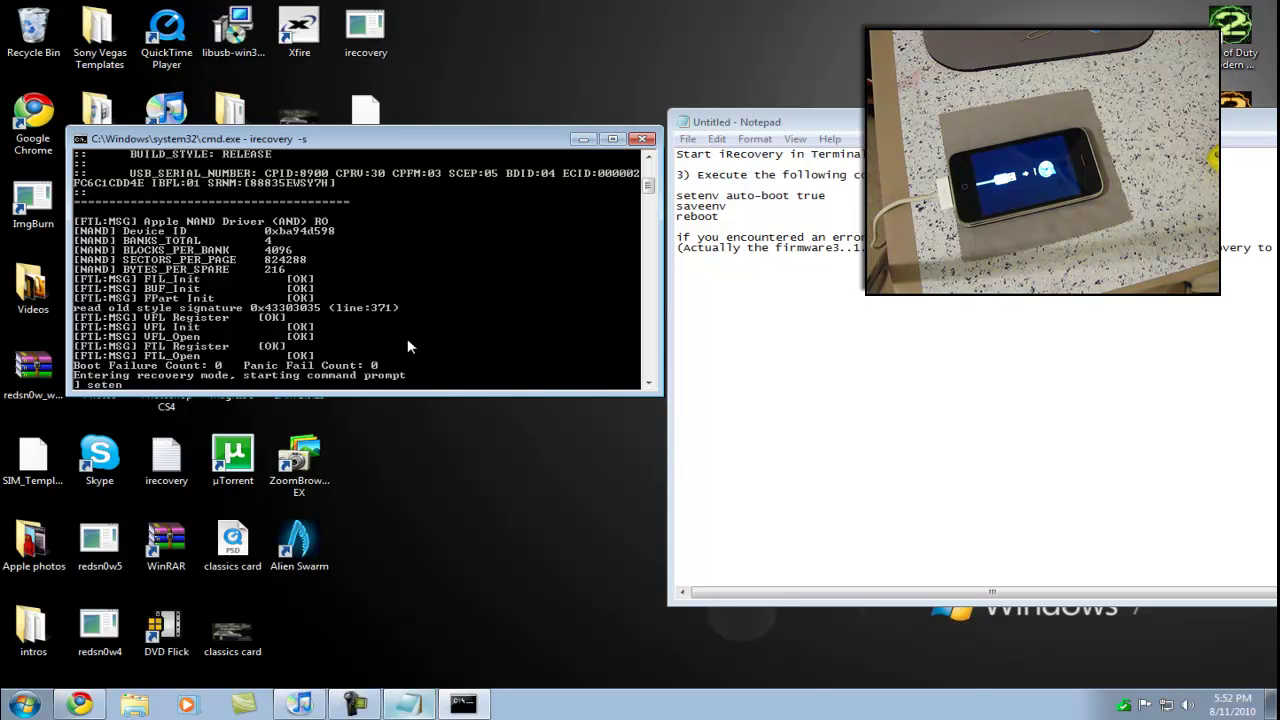
# In the iRecovery shell, run setenv auto-boot true and store the setting with saveenv
pyautogui.write('auto-boot true')
pyautogui.press('Return')
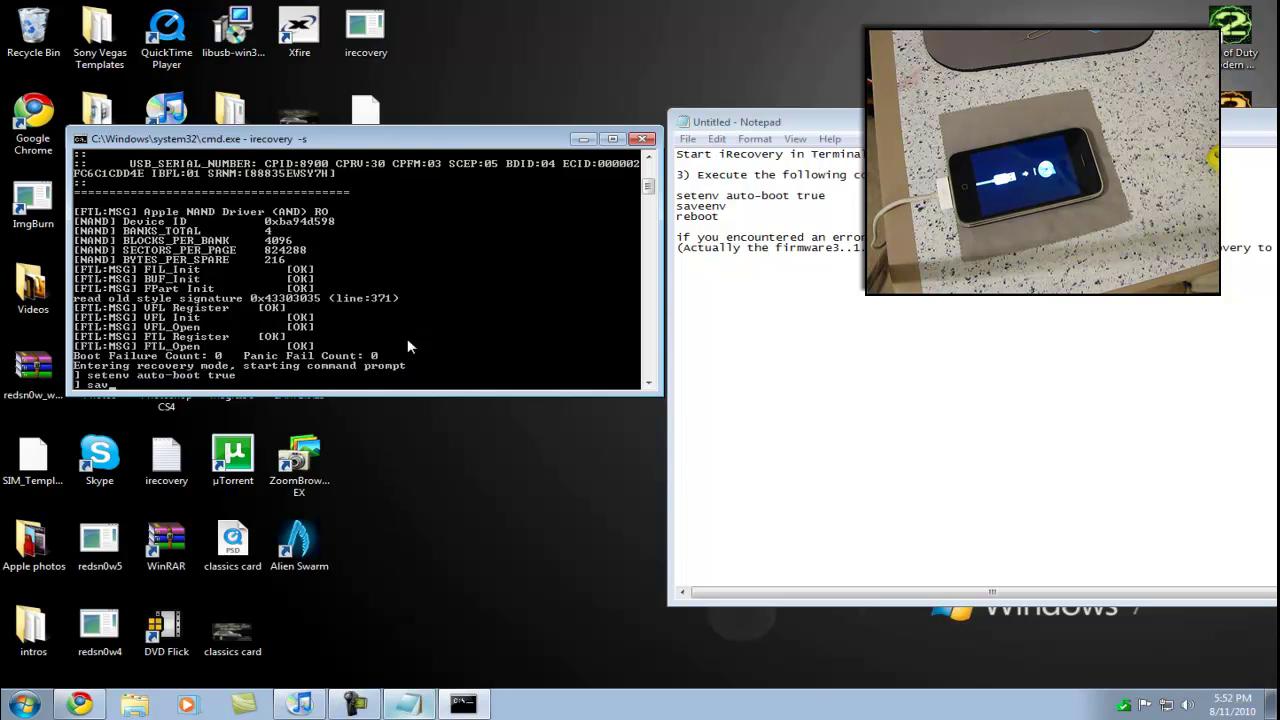
pyautogui.write('saveenv')
pyautogui.press('Return')
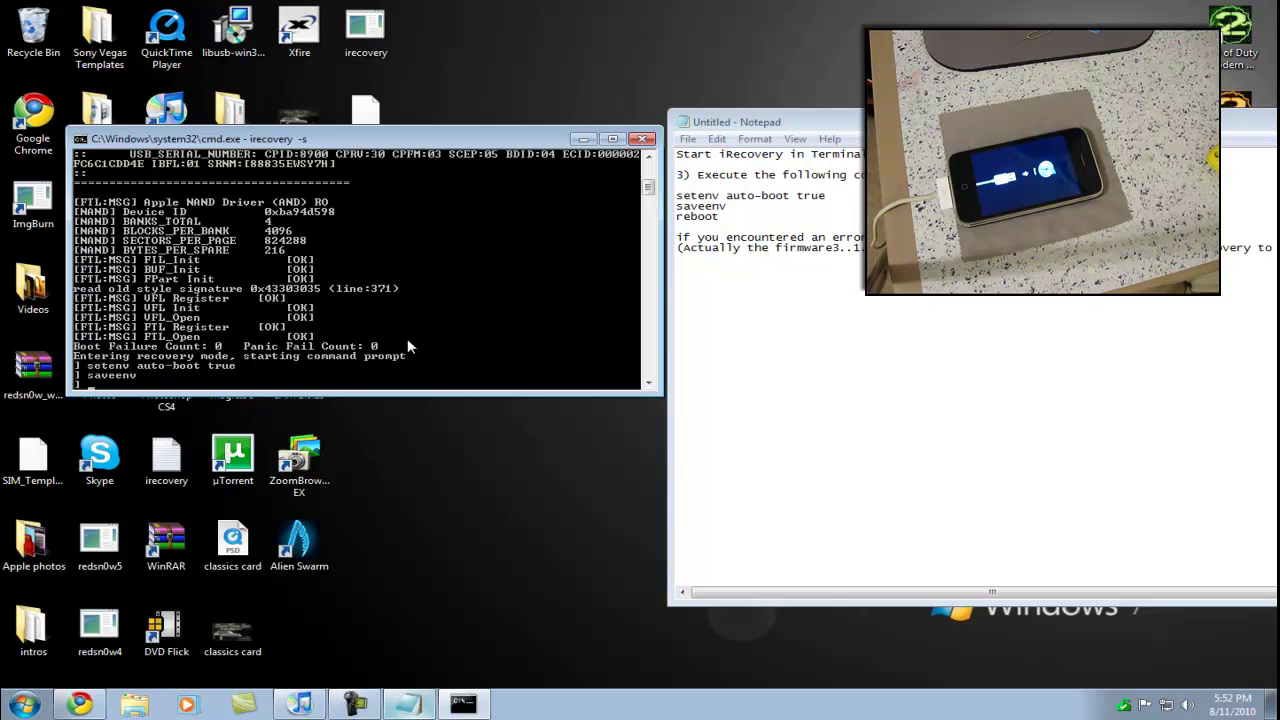
# Restart the iPhone with the iRecovery reboot command
pyautogui.write('r')
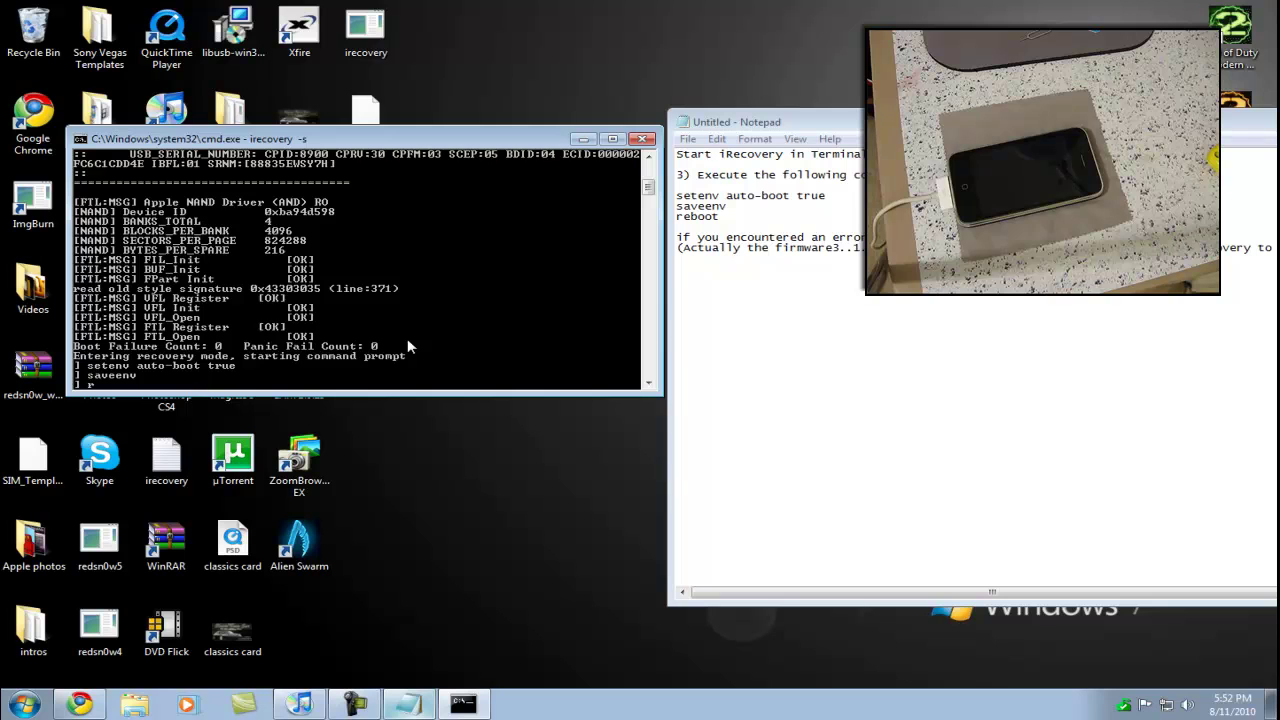
pyautogui.write('eboot')
pyautogui.press('Return')
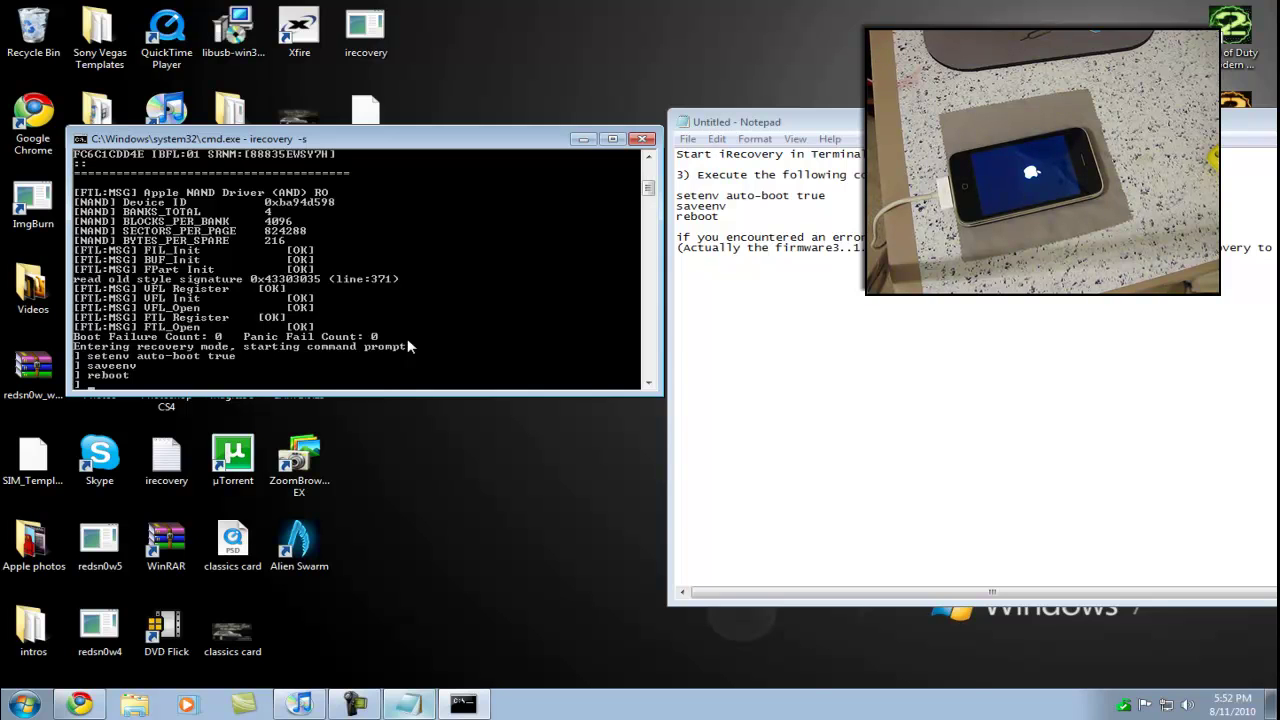
# Review the Notepad note about ignoring restore errors and using iRecovery, and minimise Notepad
pyautogui.moveTo(760, 121); pyautogui.dragTo(742, 127)
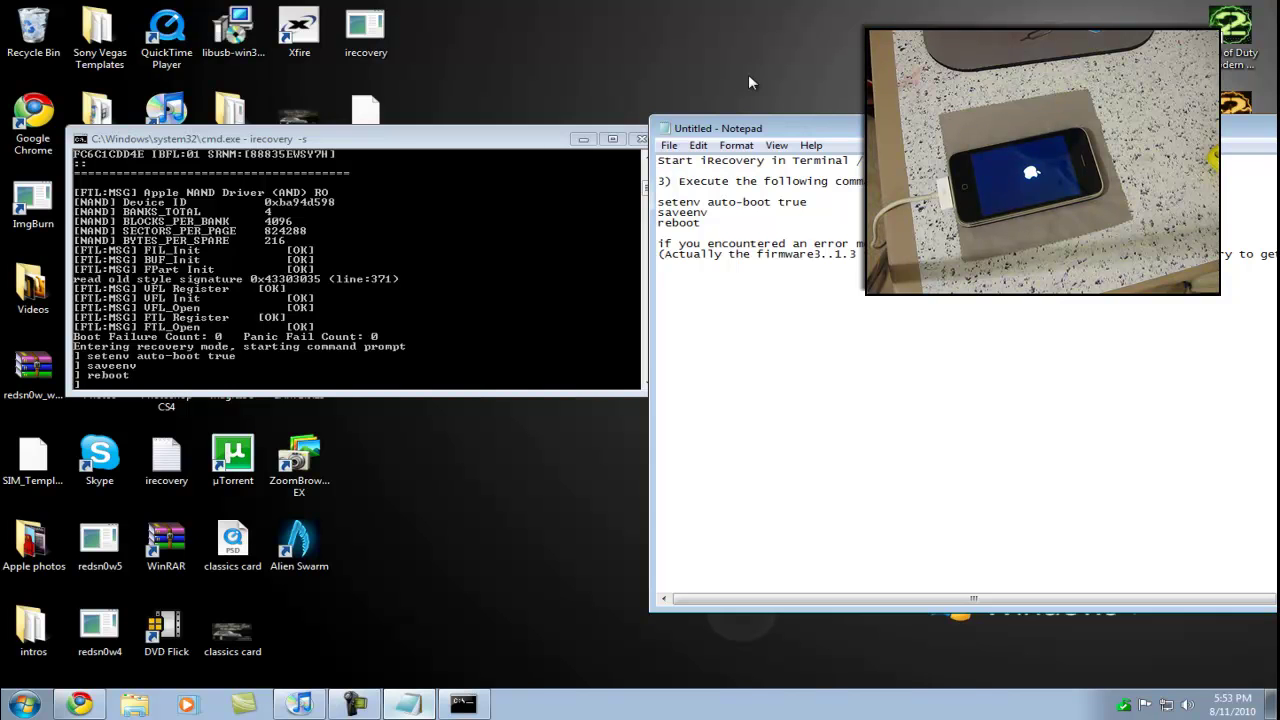
pyautogui.moveTo(790, 128); pyautogui.dragTo(346, 116)
pyautogui.press('super+Down')
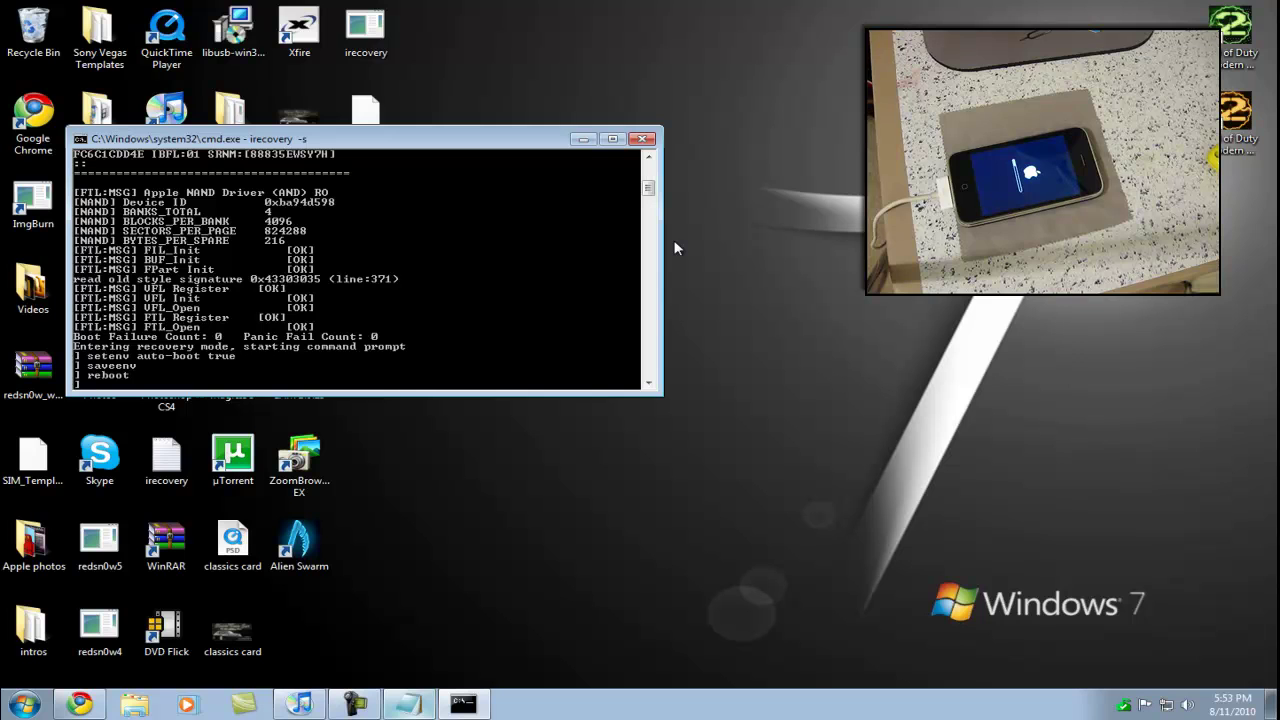
# Close the iRecovery Command Prompt, and recheck the iRecovery command list in Notepad before minimising it
pyautogui.write('it')
pyautogui.press('Return')
pyautogui.click(643, 138)
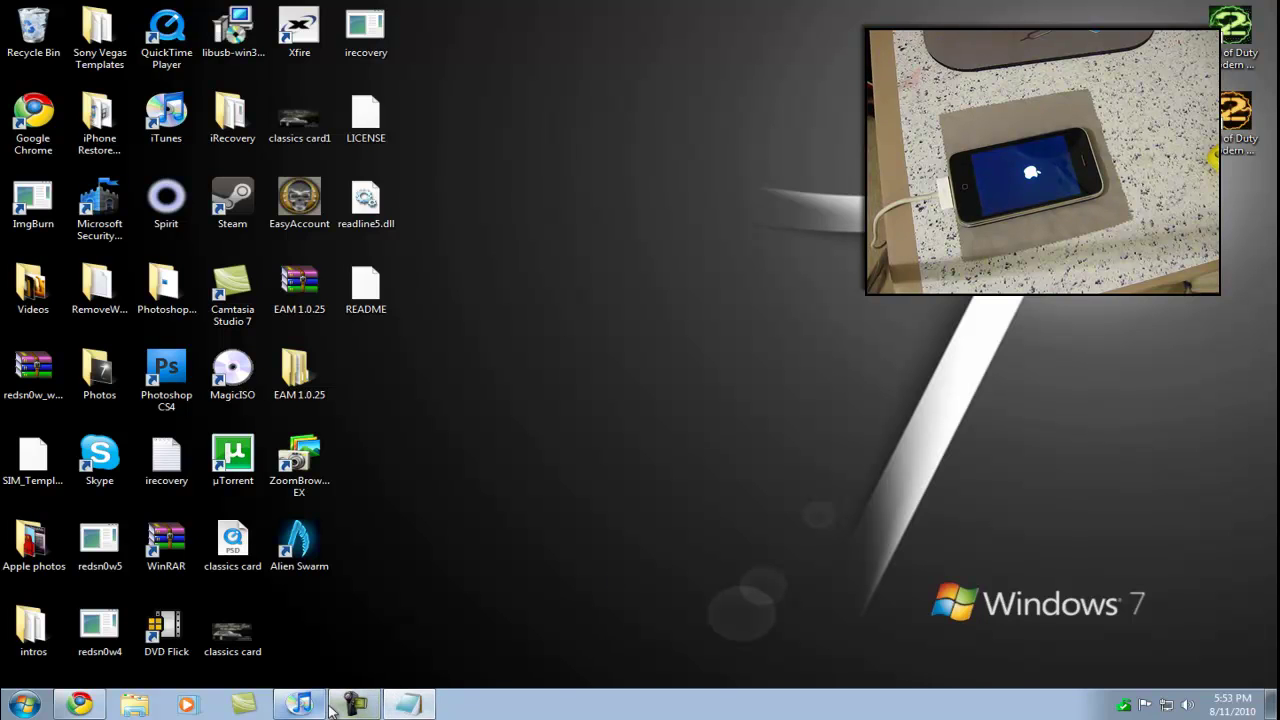
pyautogui.click(409, 707)
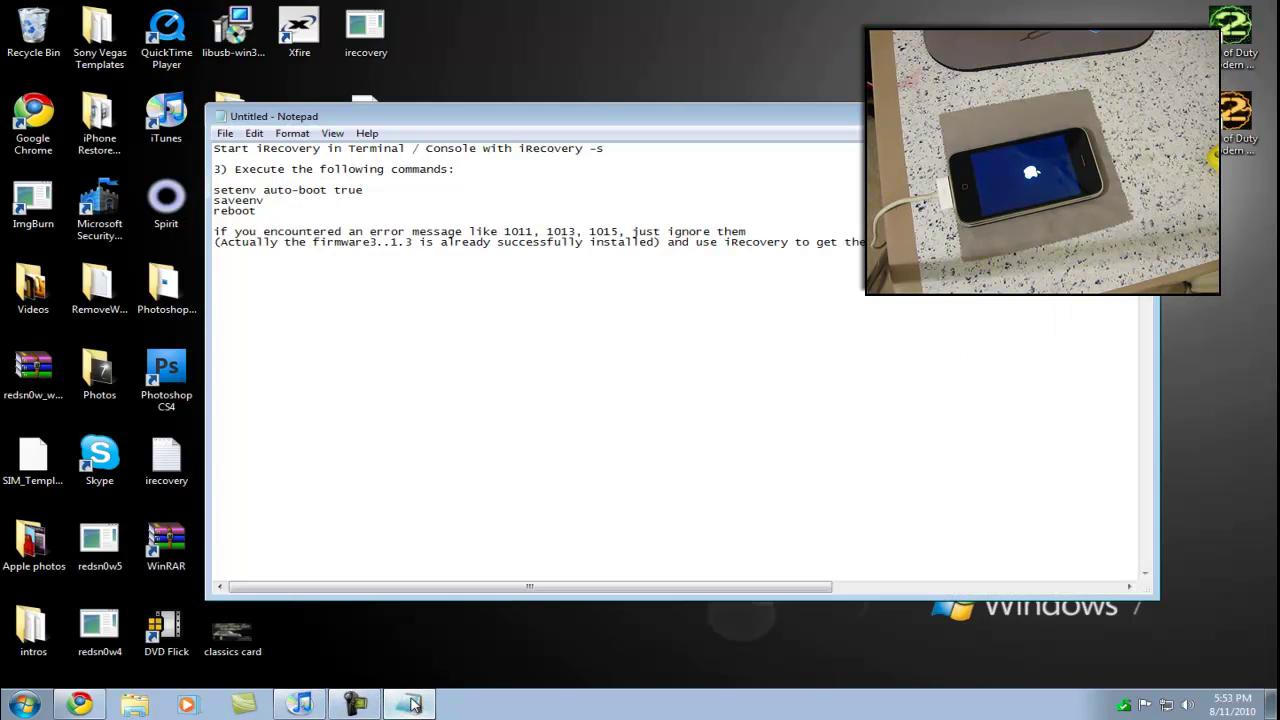
pyautogui.click(409, 707)
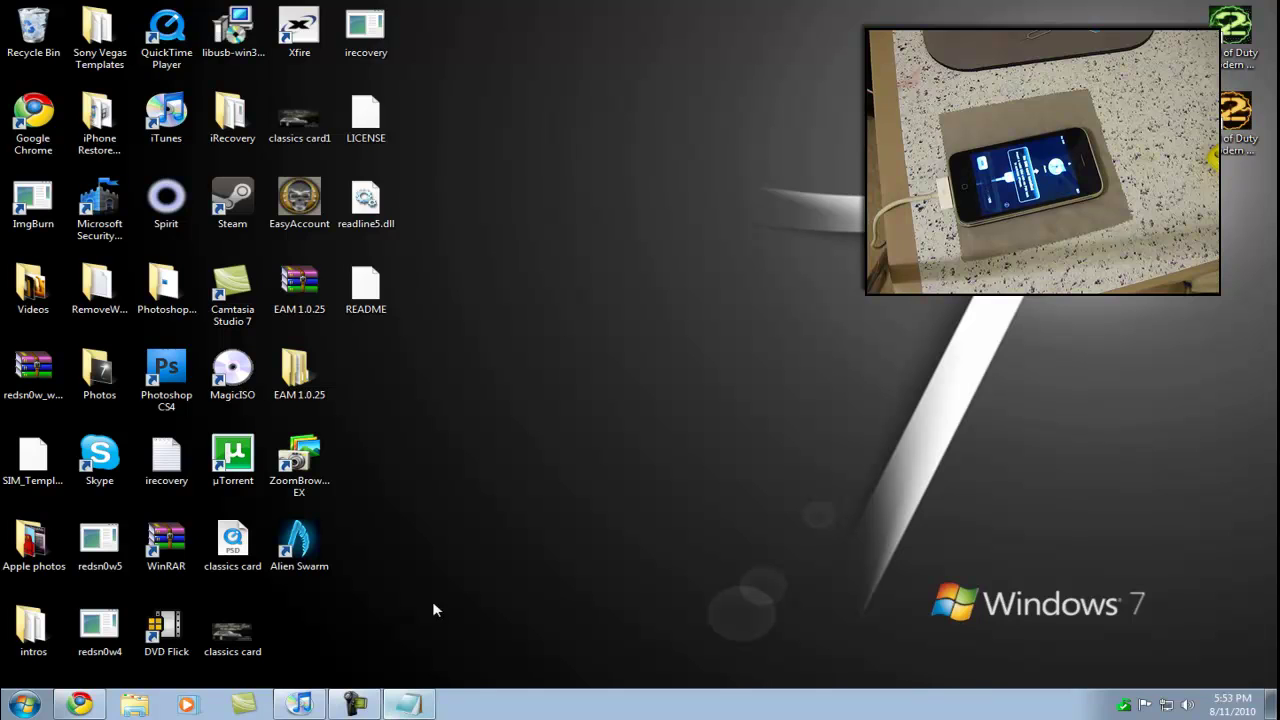
# Switch to iTunes, decline the carrier settings update and choose to set up the device as a new iPhone
pyautogui.click(299, 705)
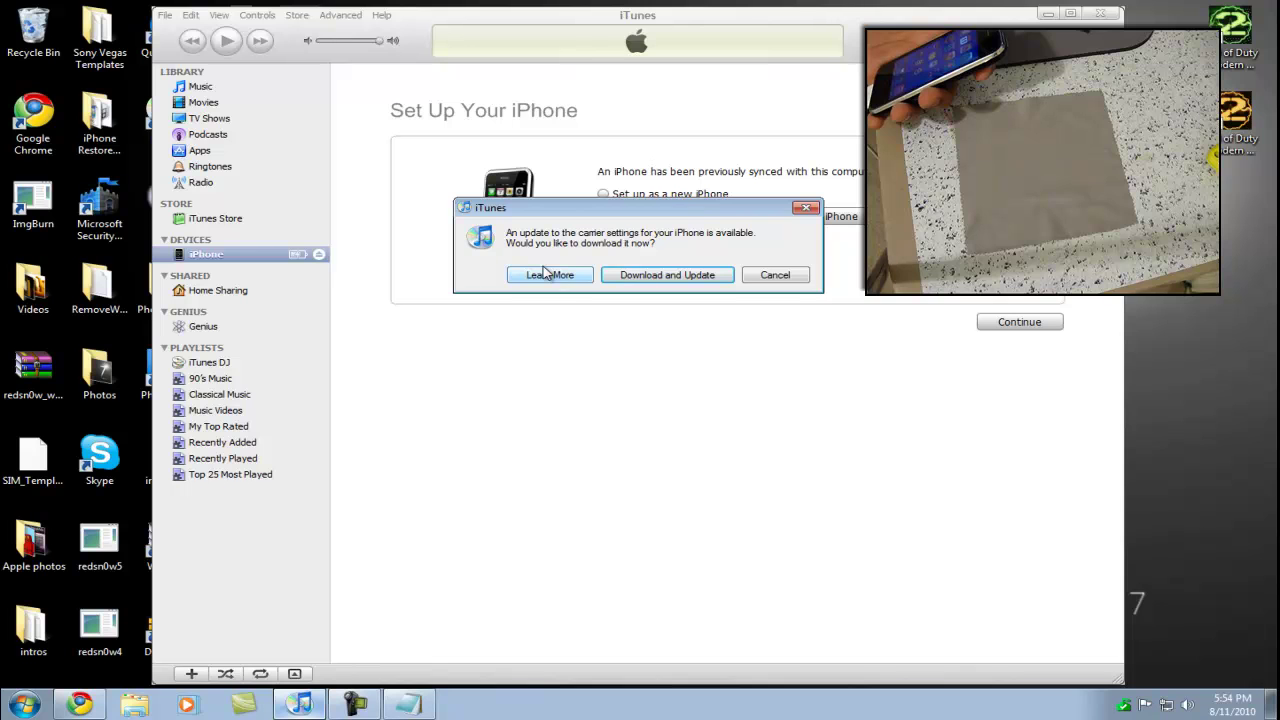
pyautogui.click(790, 282)
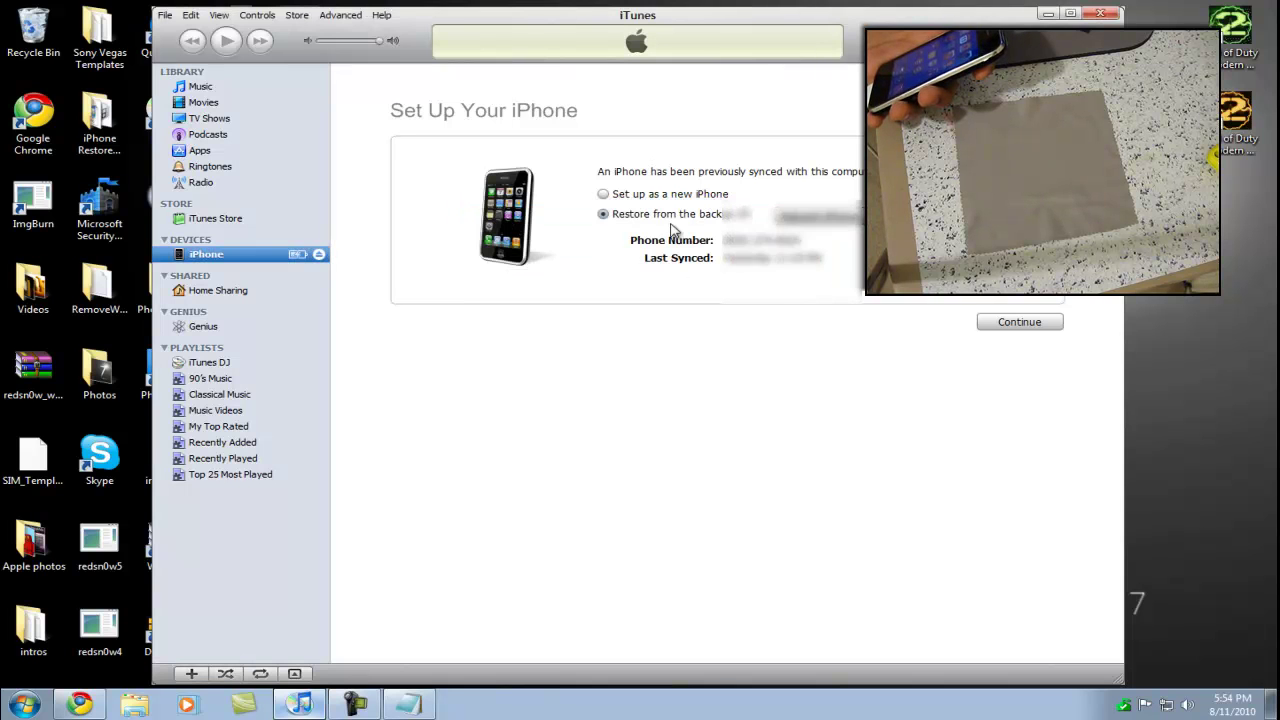
pyautogui.click(661, 197)
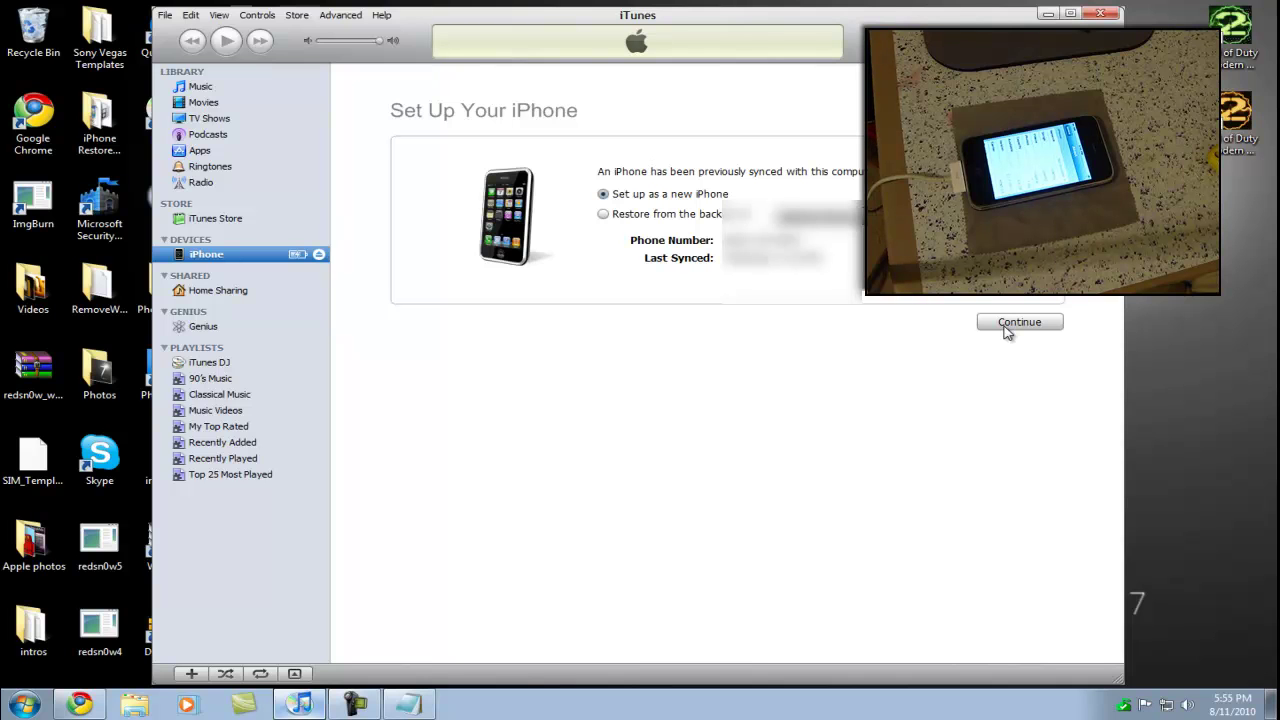
pyautogui.click(1005, 327)
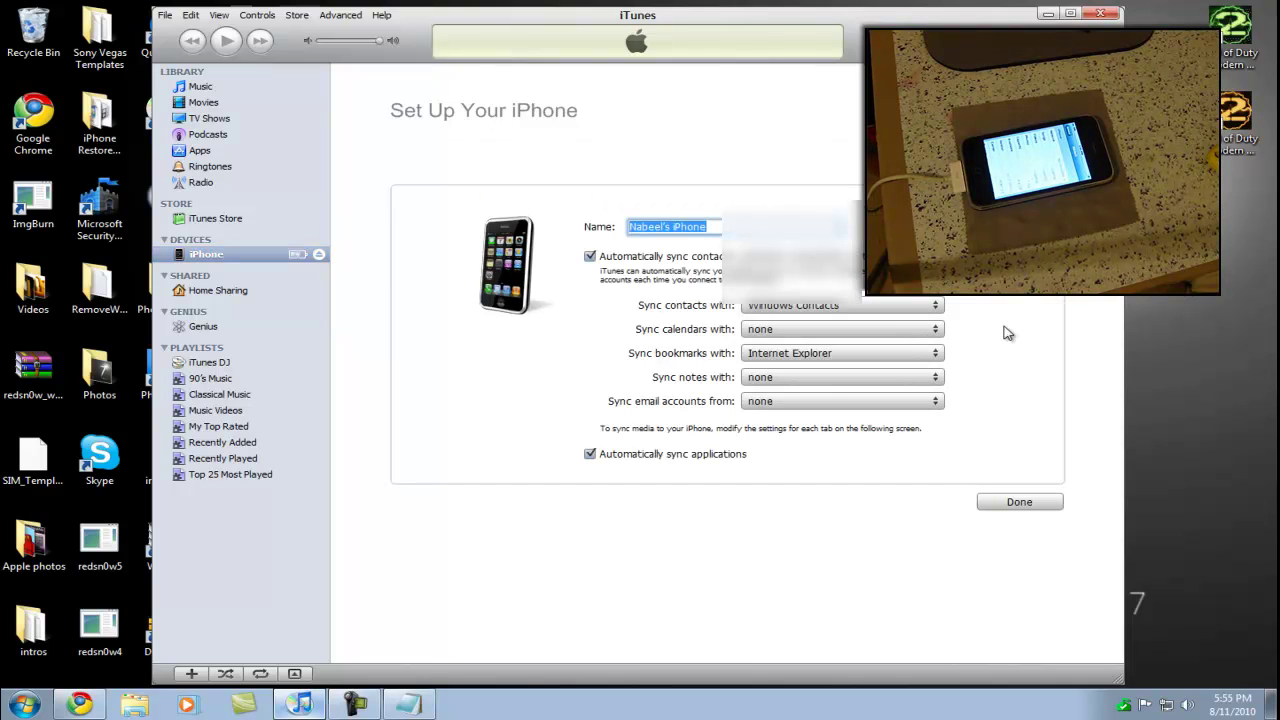
# Turn off automatic syncing of contacts and applications and finish the iPhone setup
pyautogui.click(591, 257)
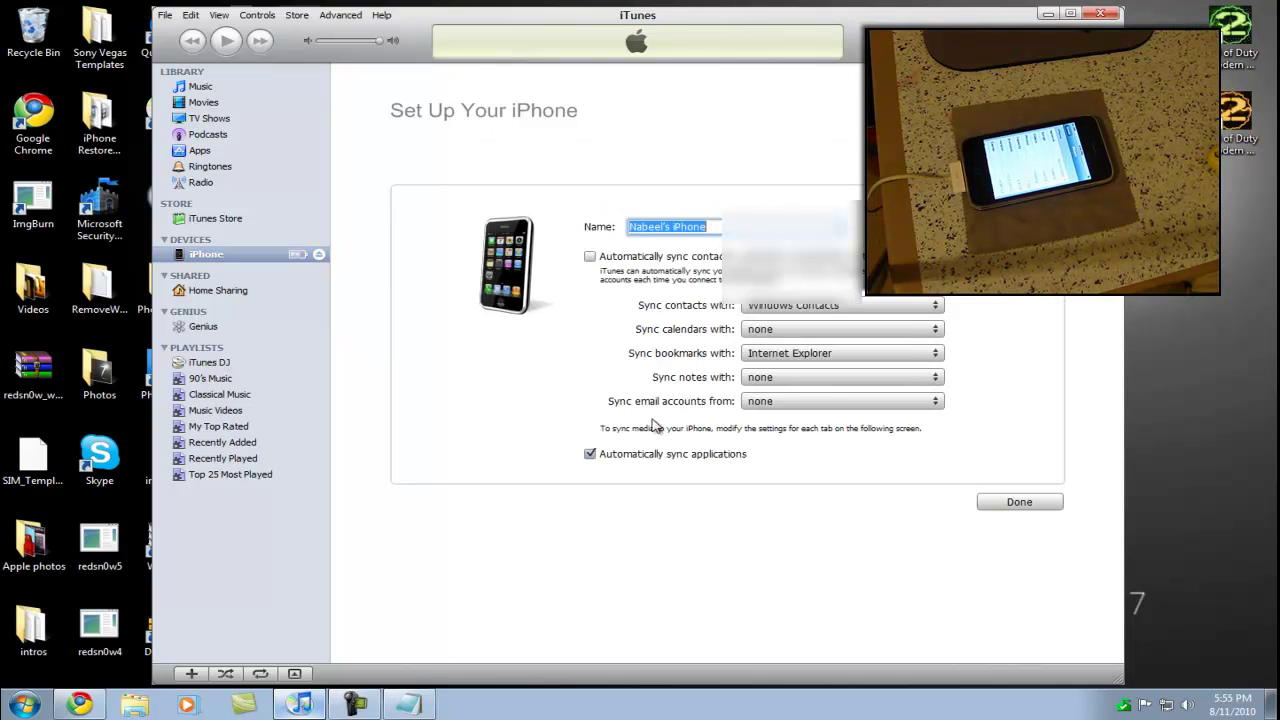
pyautogui.click(592, 454)
pyautogui.click(1040, 502)
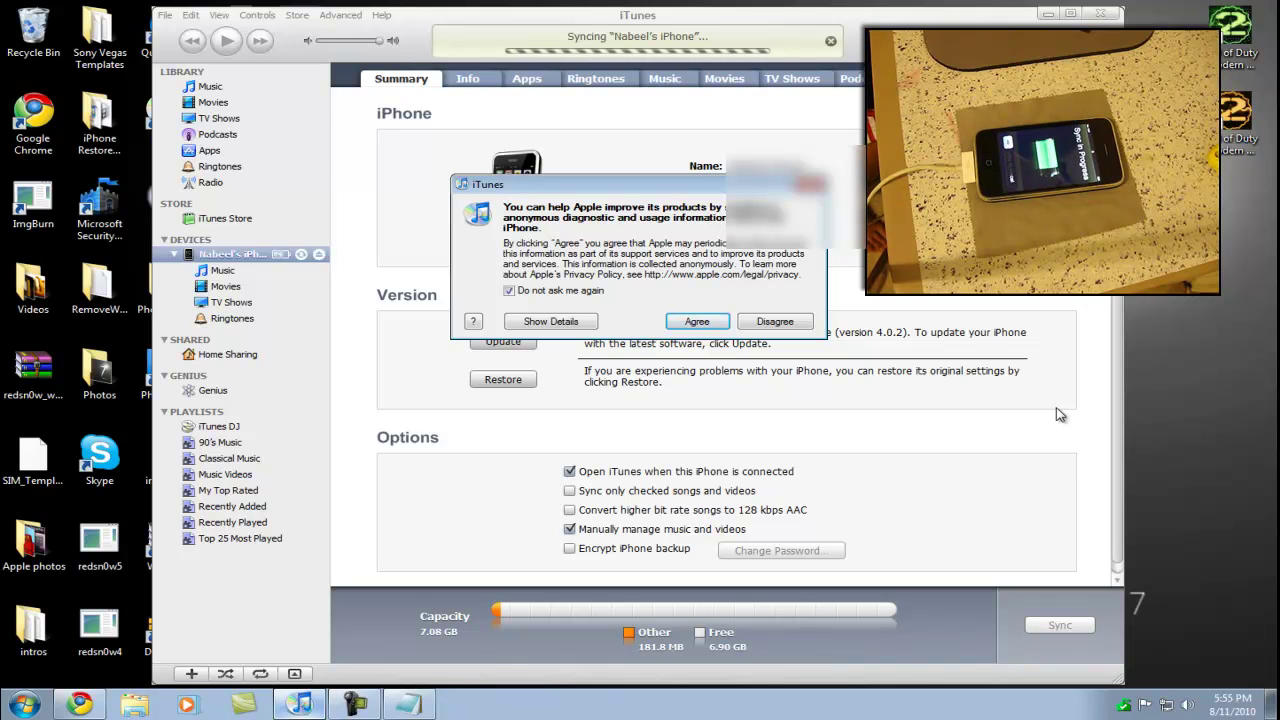
# Agree to share anonymous diagnostic and usage information with Apple for the newly set up iPhone and minimise iTunes
pyautogui.click(712, 322)
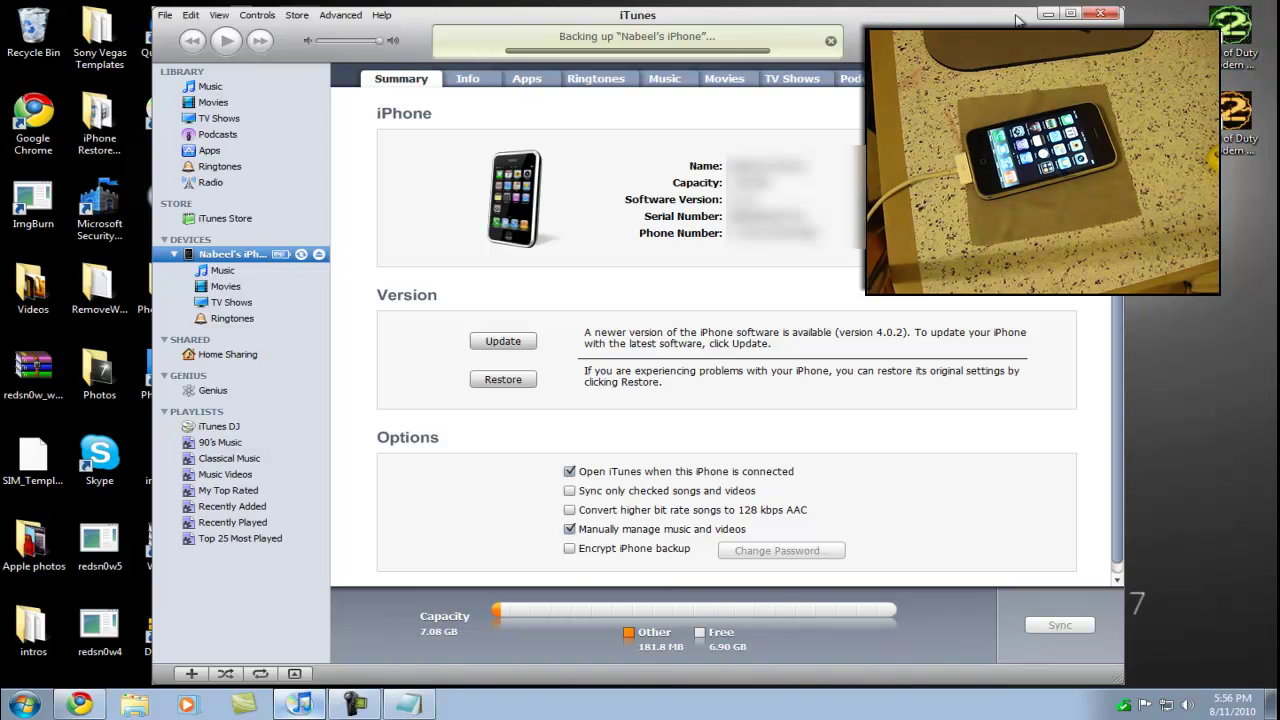
pyautogui.click(1050, 14)
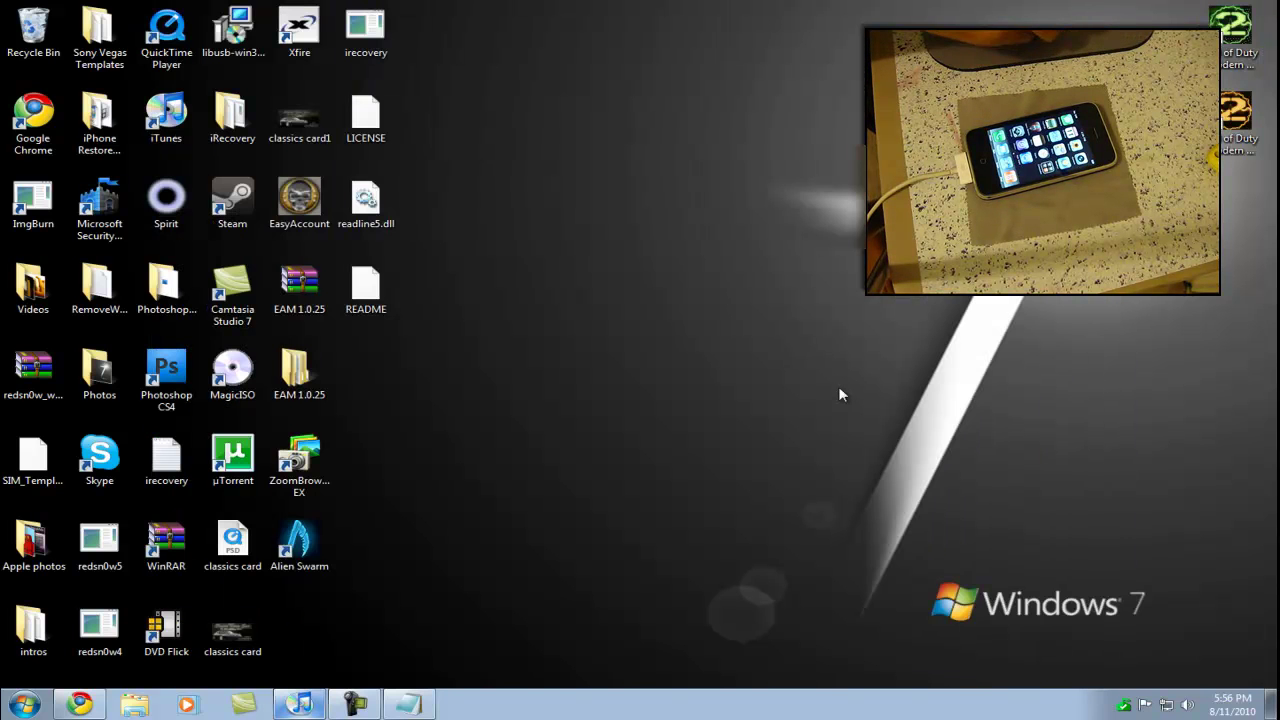